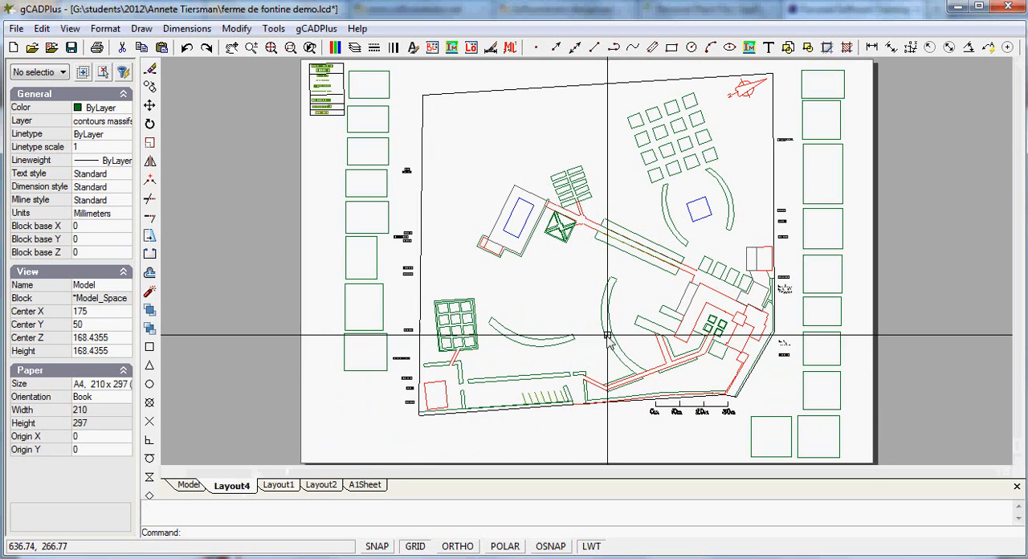
Review the plan drawing across Layout4, Layout1 and Layout2
left_click(603, 309)
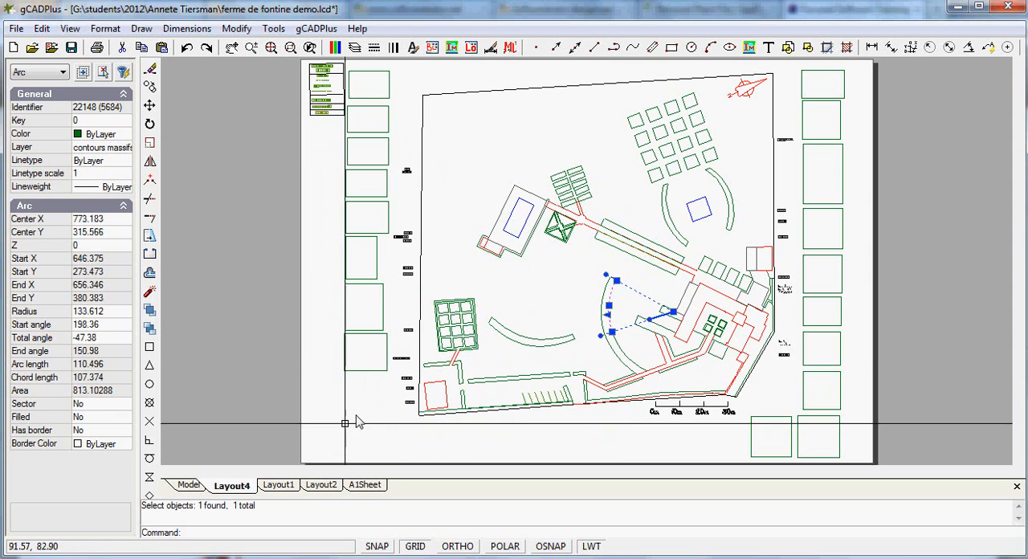
left_click(287, 486)
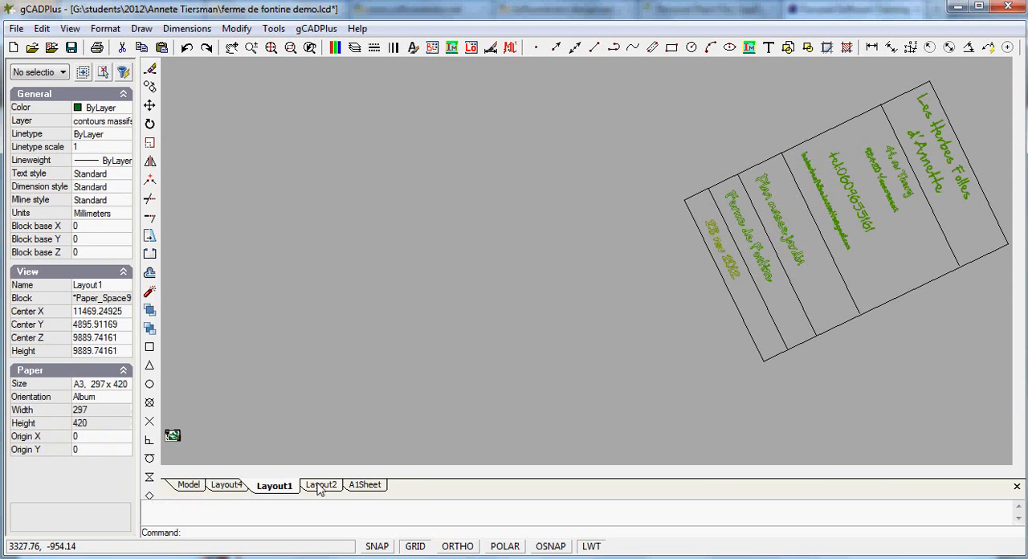
left_click(322, 487)
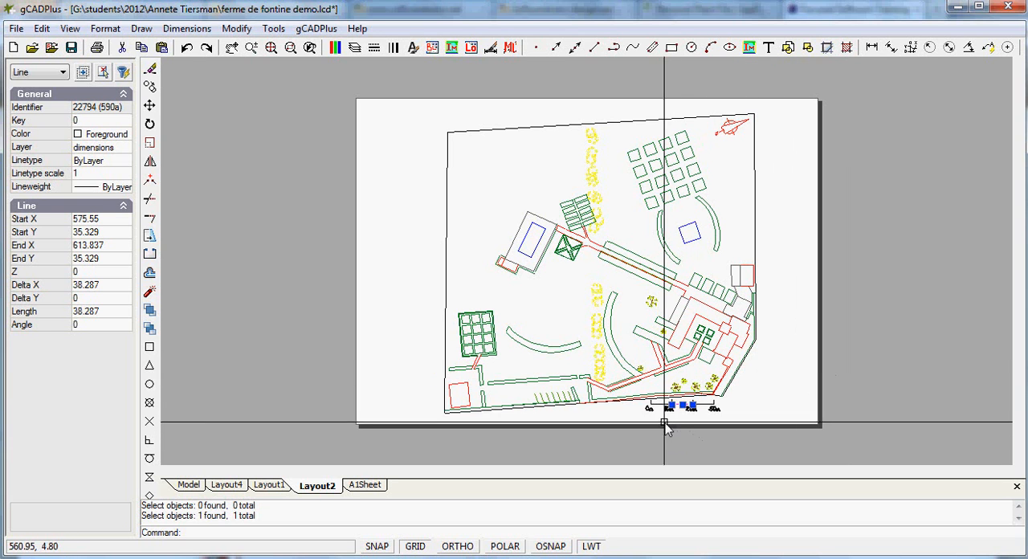
Turn off the grid in Layout2 and inspect the length of the scale bar's 0m to 10m segment
right_click(776, 381)
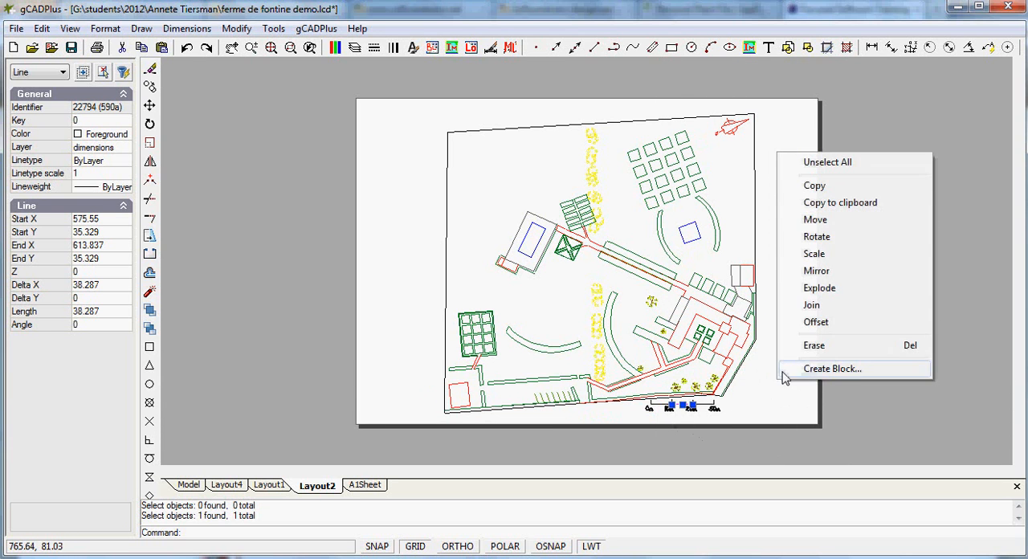
left_click(827, 161)
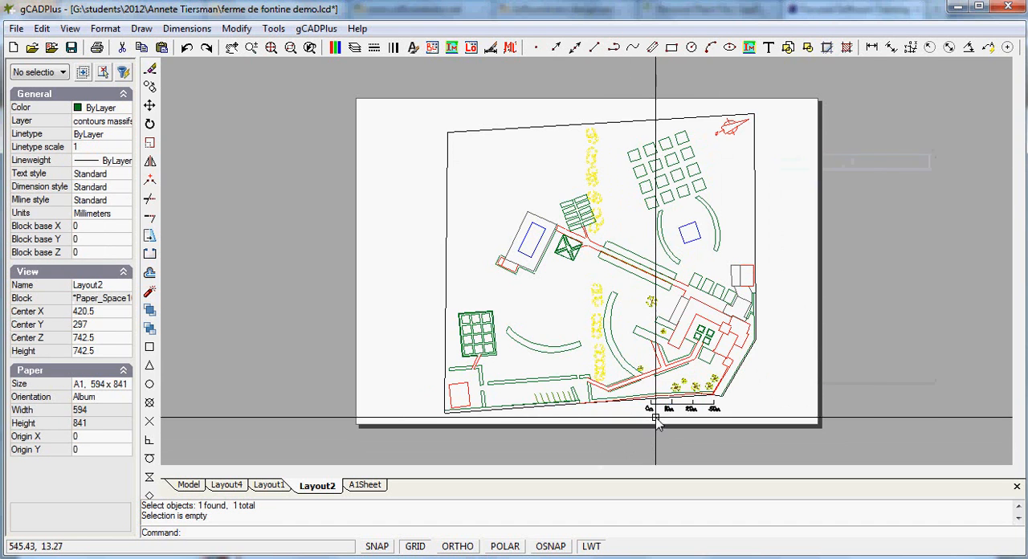
scroll(654, 417, "up", 2)
scroll(656, 417, "up", 3)
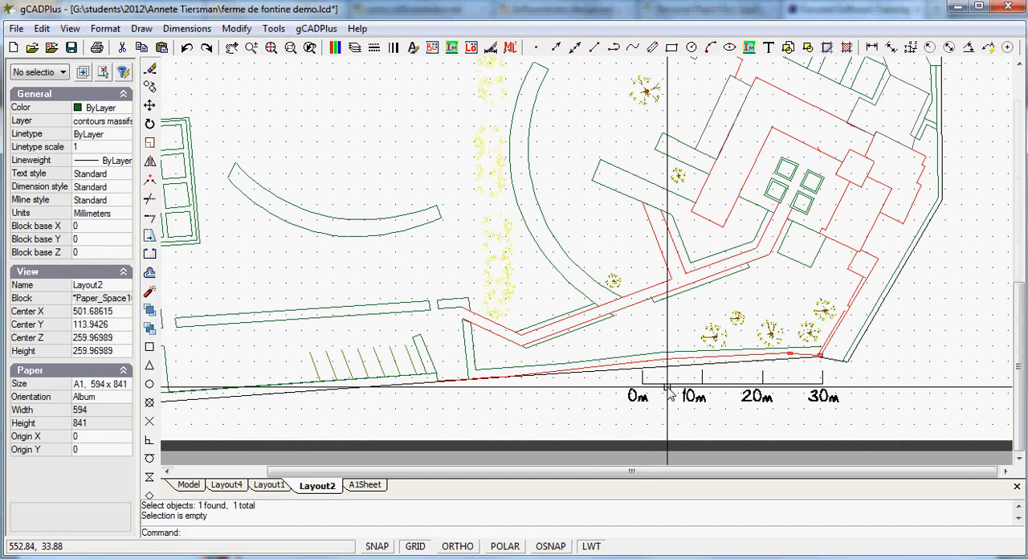
key("F7")
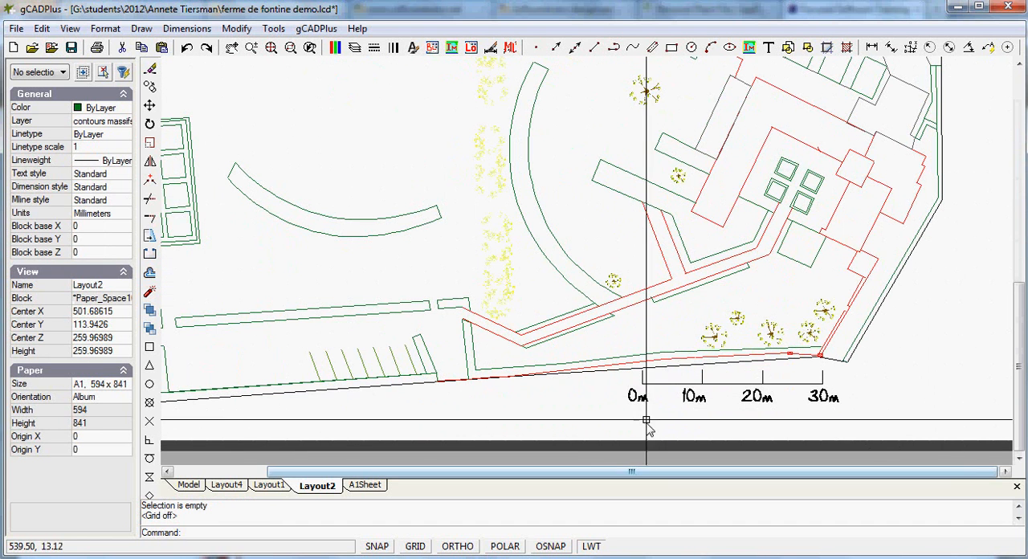
left_click(667, 385)
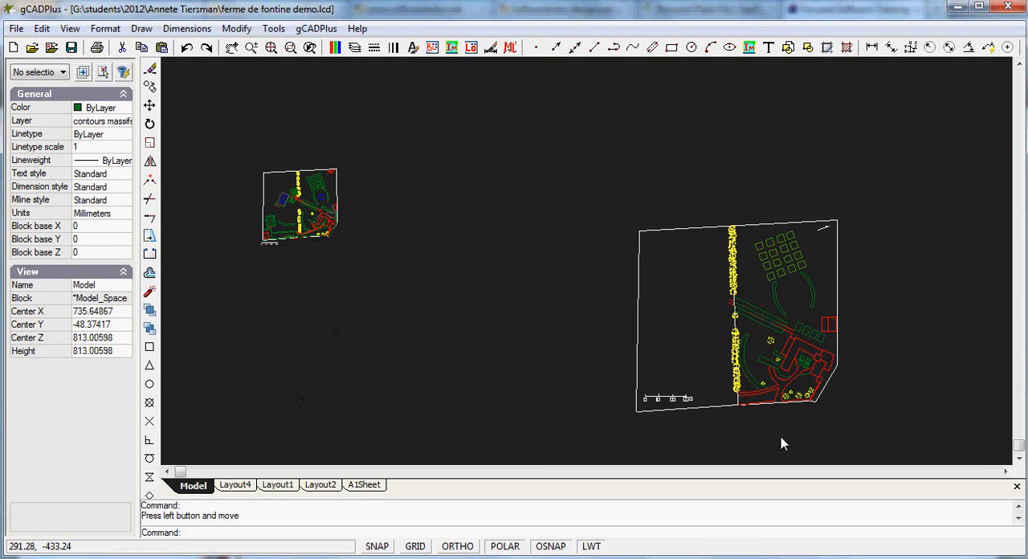
Check the length of the first scale bar segment on the larger plan in model space
right_click(545, 371)
left_click(502, 374)
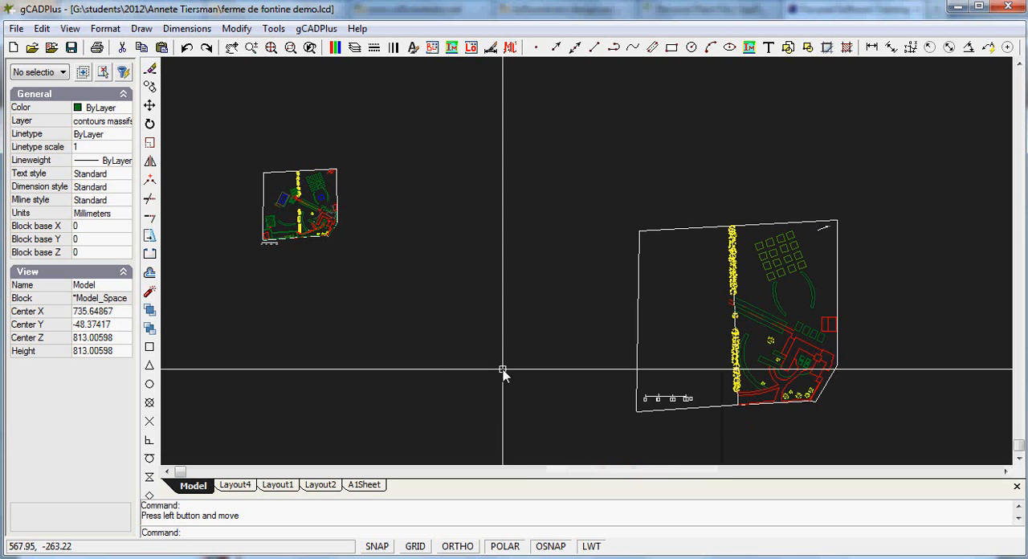
left_click(652, 399)
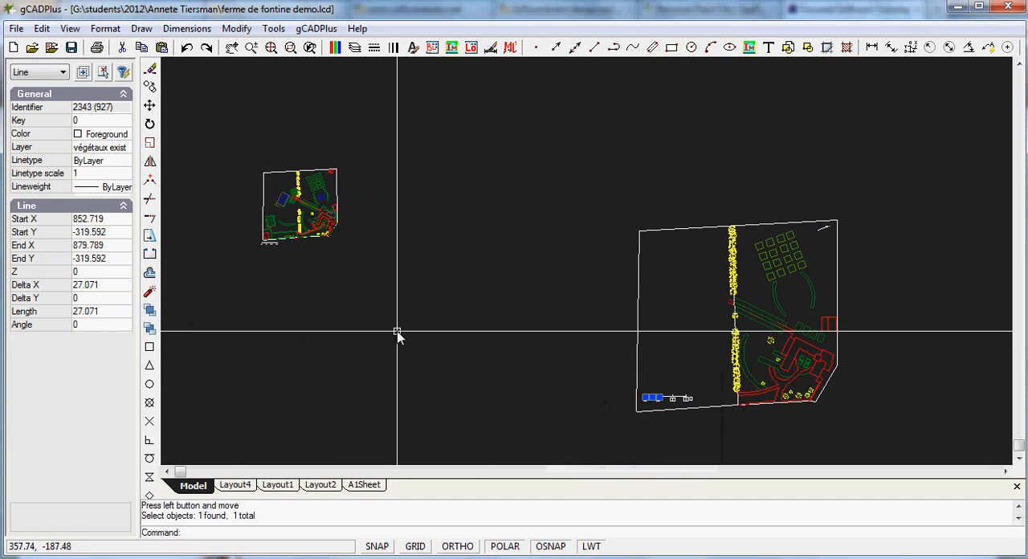
key("Escape")
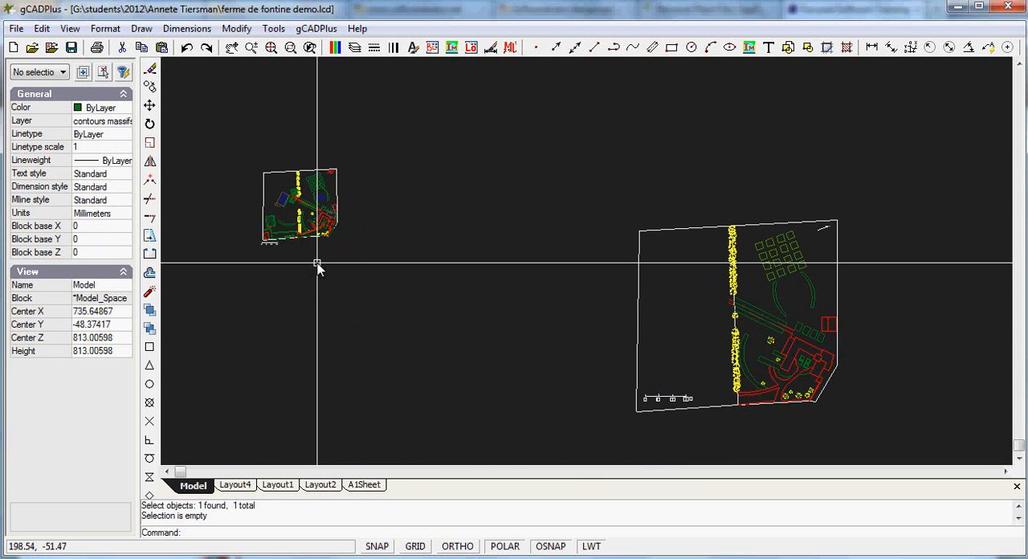
Copy the entire smaller garden plan, including its scale bar, to the clipboard
left_click(370, 271)
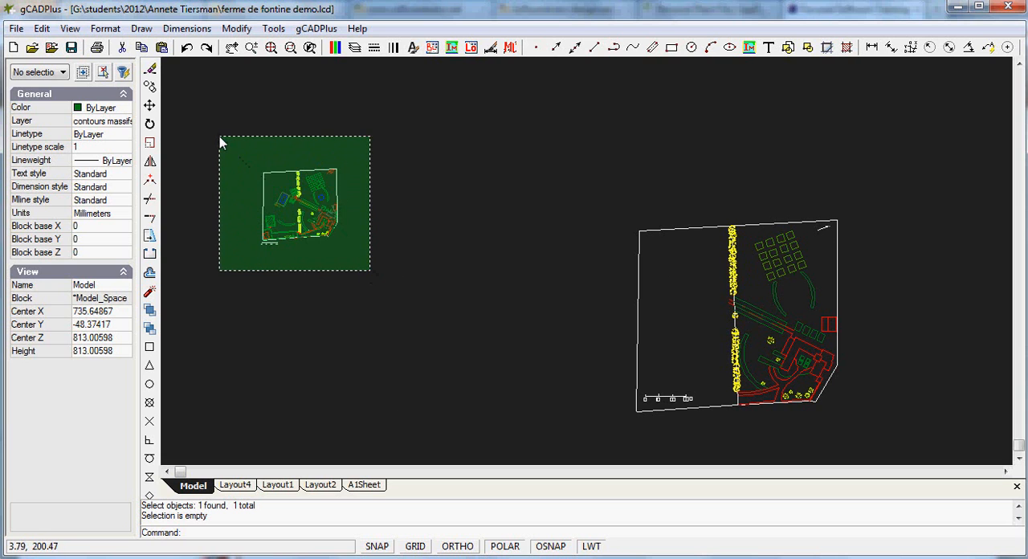
left_click(223, 142)
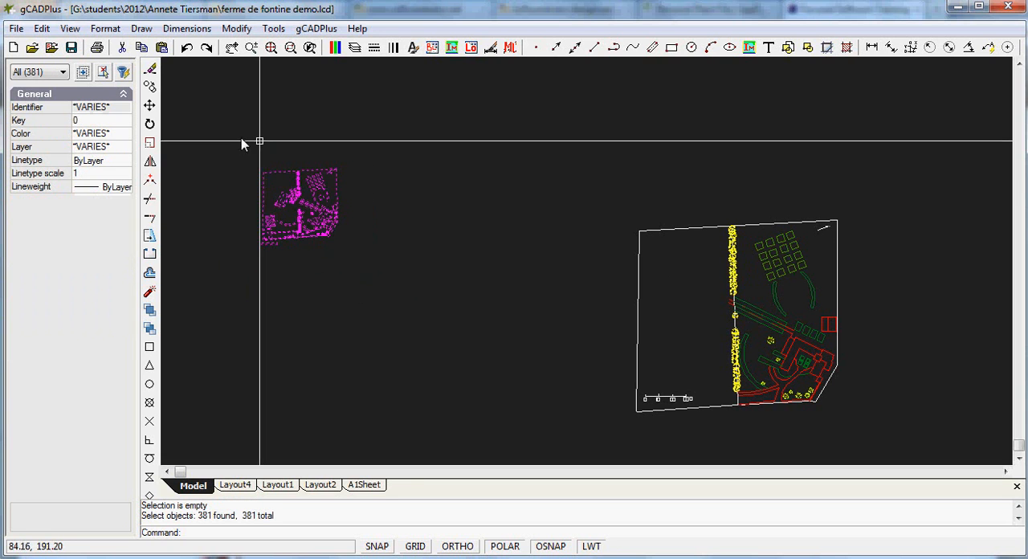
right_click(328, 131)
left_click(396, 196)
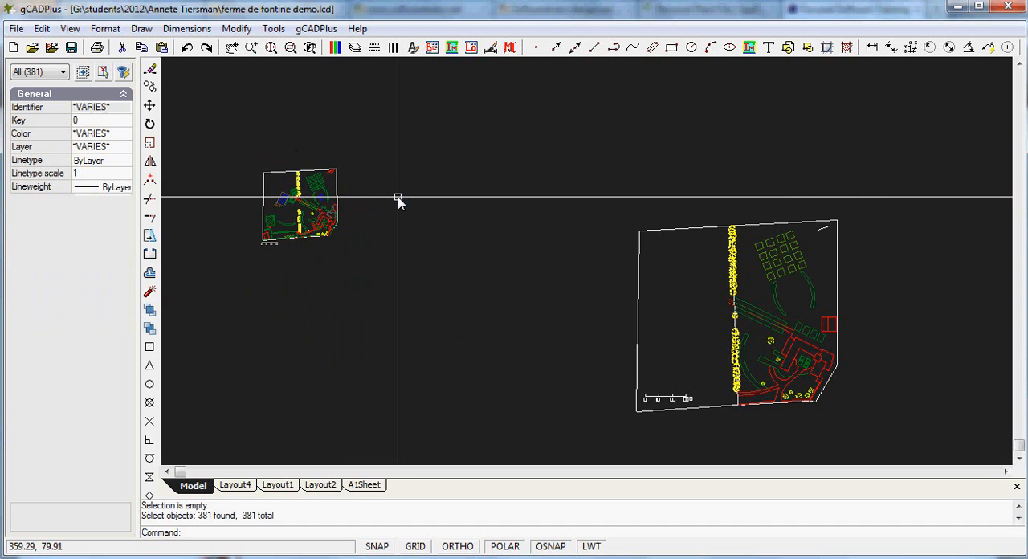
Create a new drawing from the Default.lcd template and paste the copied garden plan into it
left_click(14, 48)
left_click(336, 312)
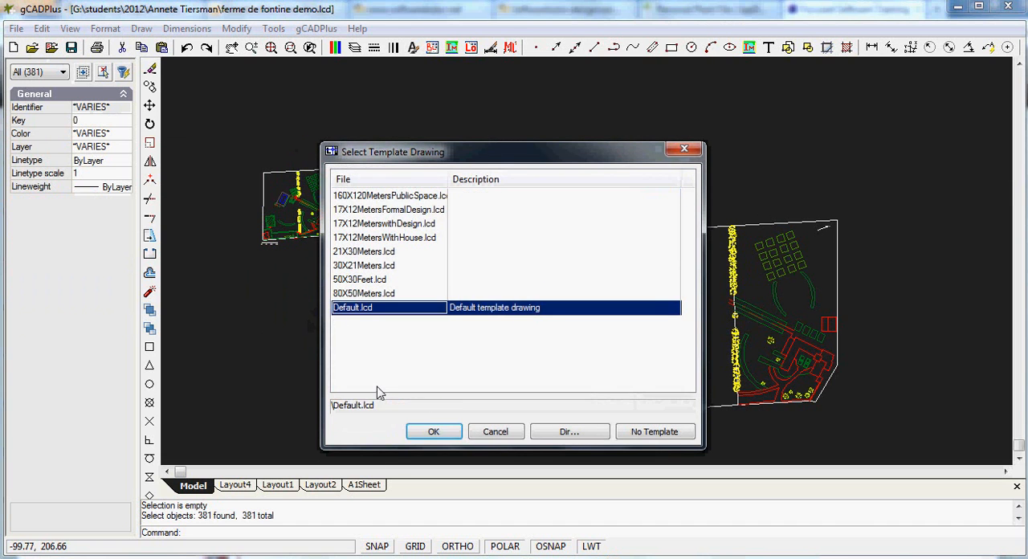
left_click(424, 432)
right_click(392, 265)
left_click(438, 284)
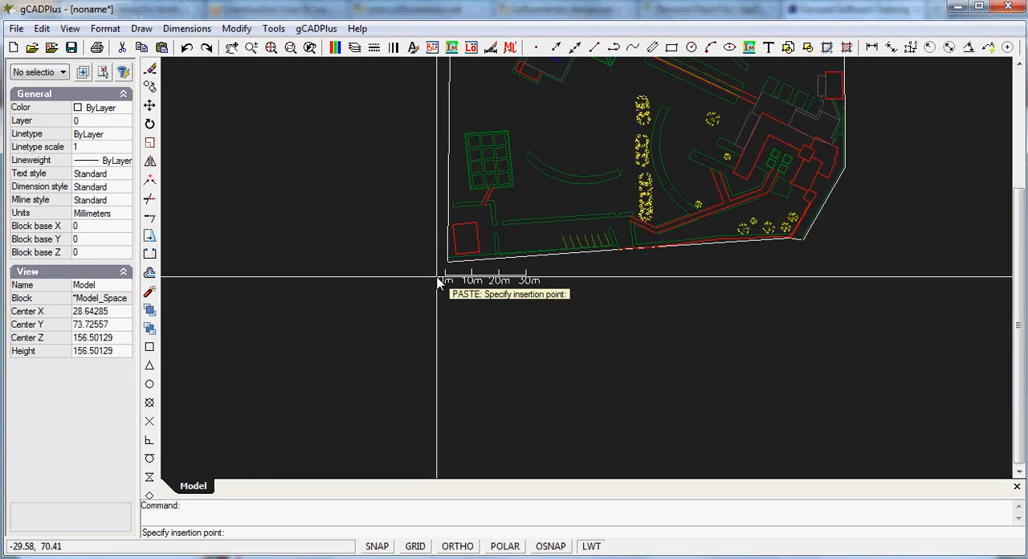
left_click(381, 339)
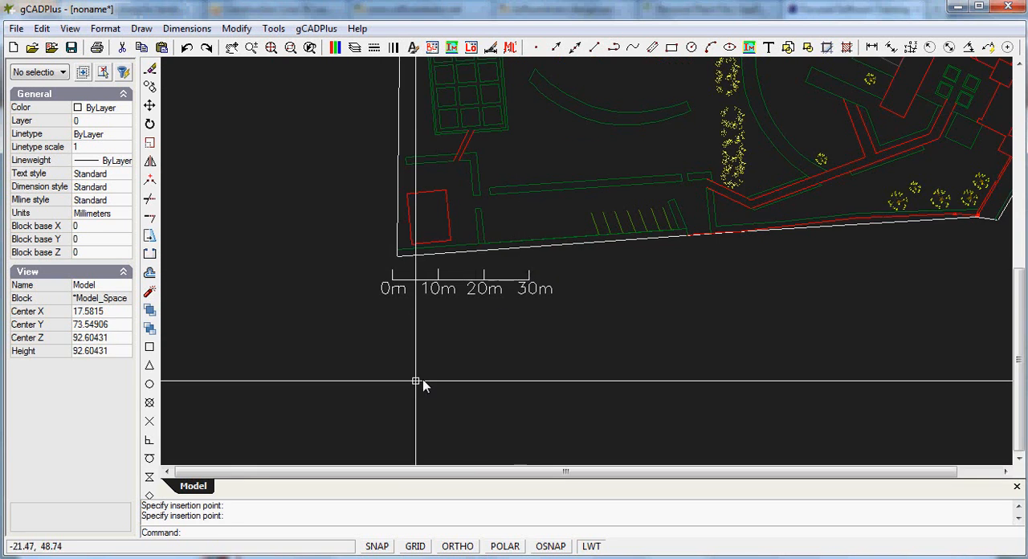
Check the length of the pasted scale bar's 0m to 10m segment
left_click(403, 281)
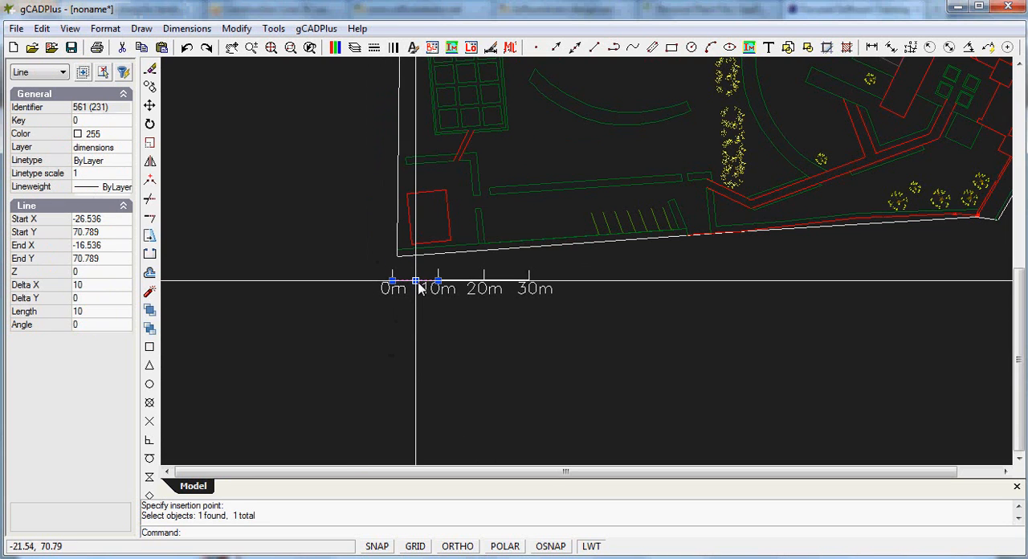
key("Escape")
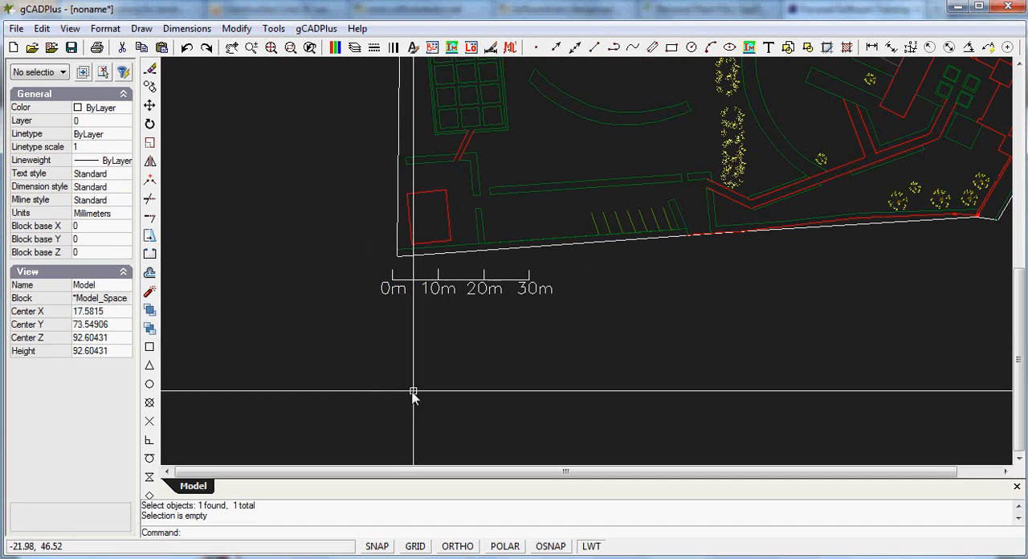
Scale the whole pasted plan by a factor of 1000 about base point 0,0 and fit it in view
scroll(554, 331, "down", 5)
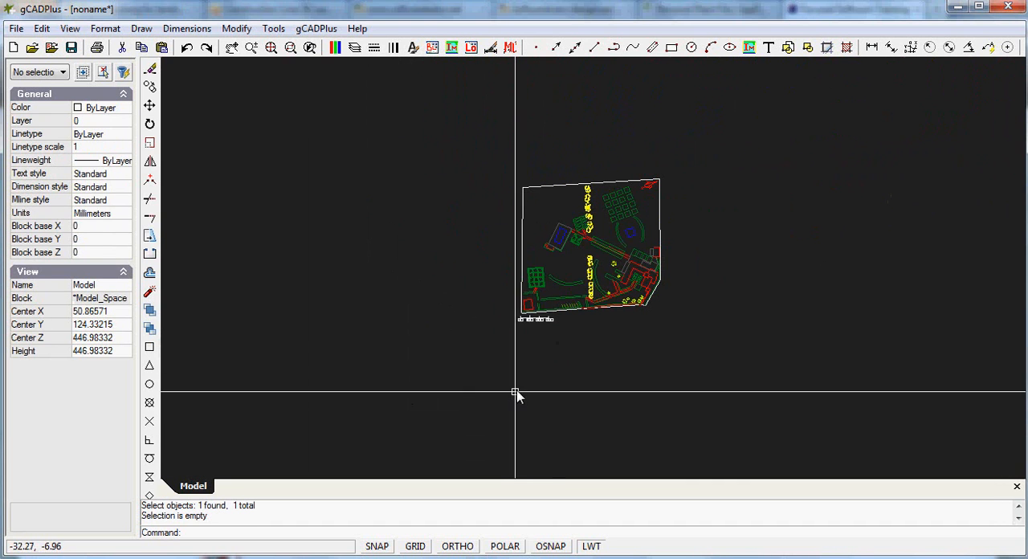
left_click(760, 412)
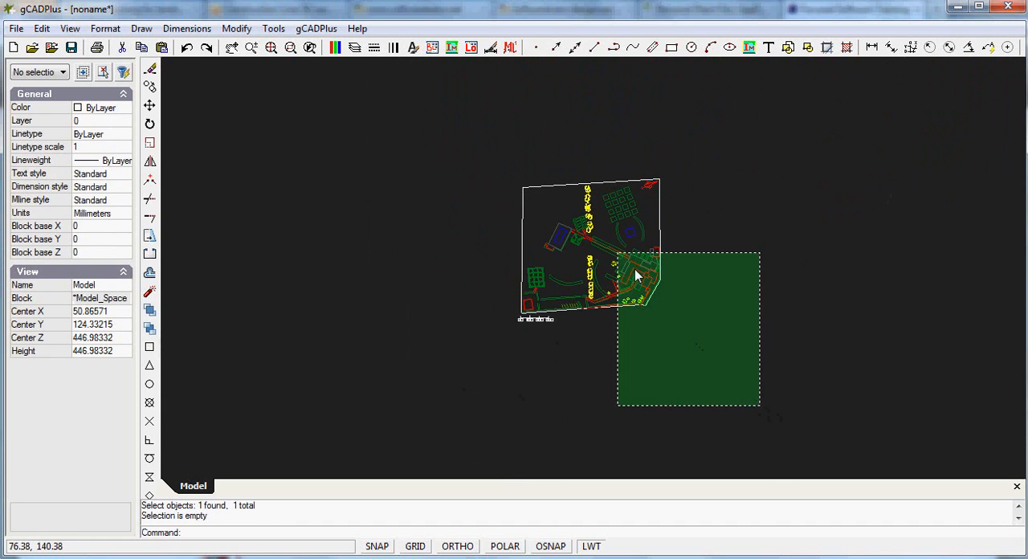
left_click(409, 144)
right_click(398, 153)
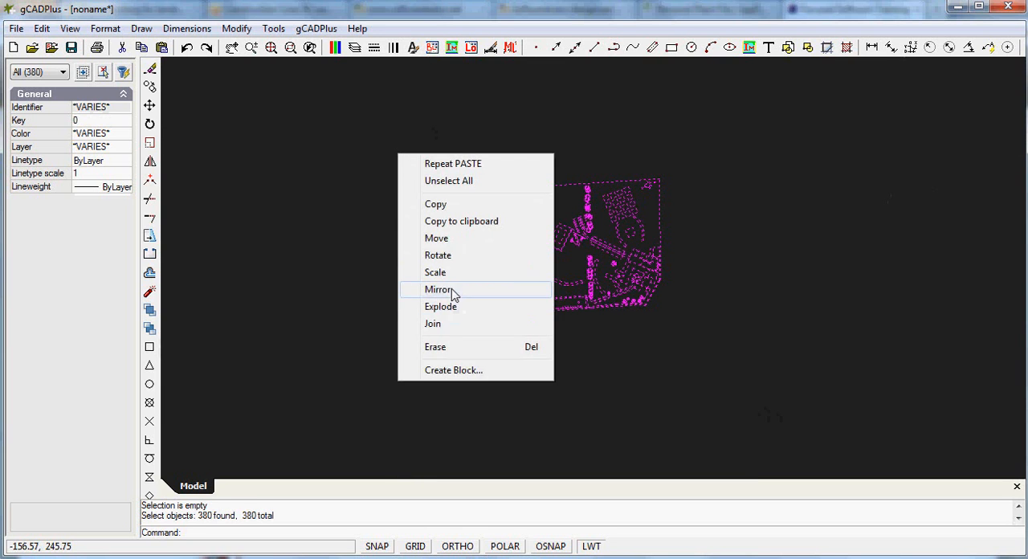
left_click(433, 271)
type("0,0")
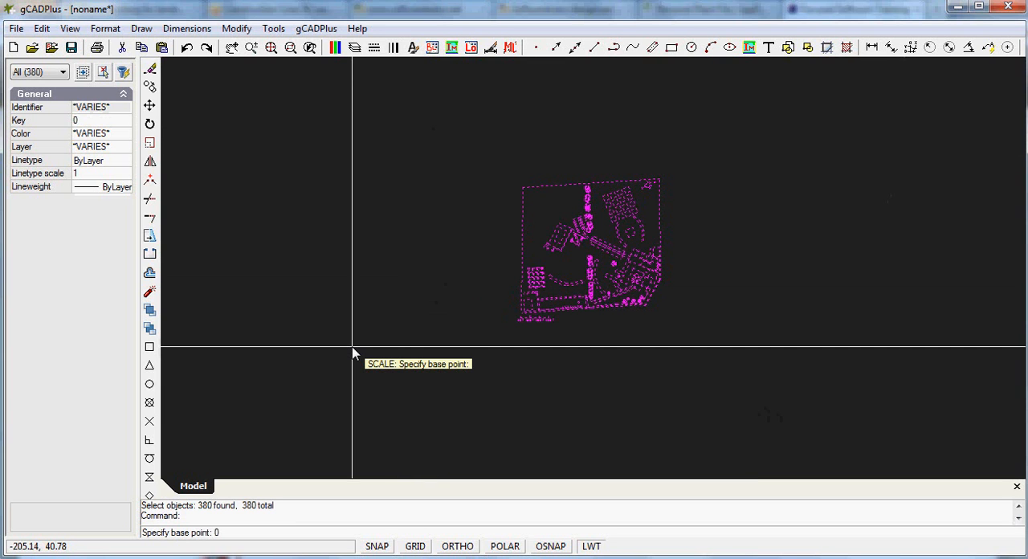
key("Return")
type("1000")
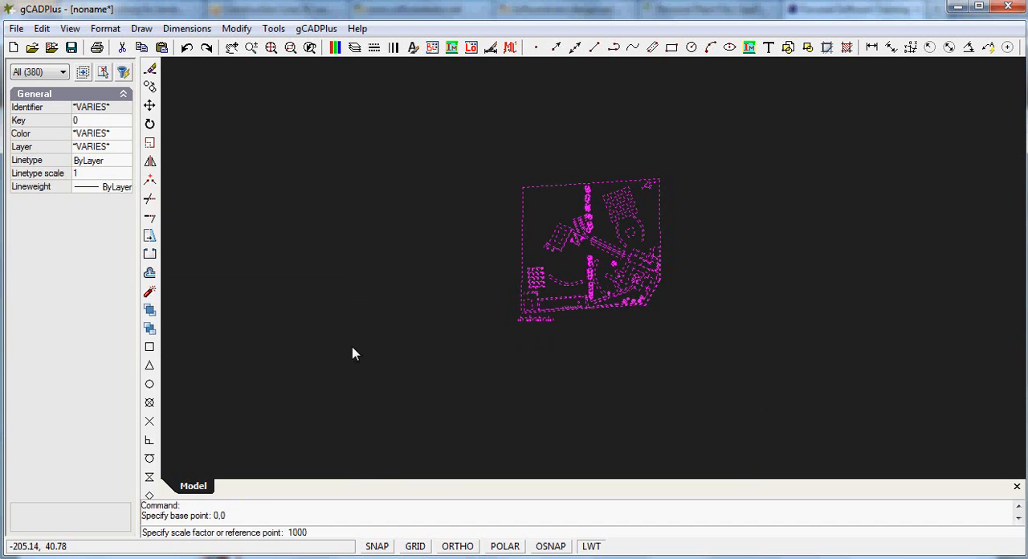
key("Return")
right_click(352, 349)
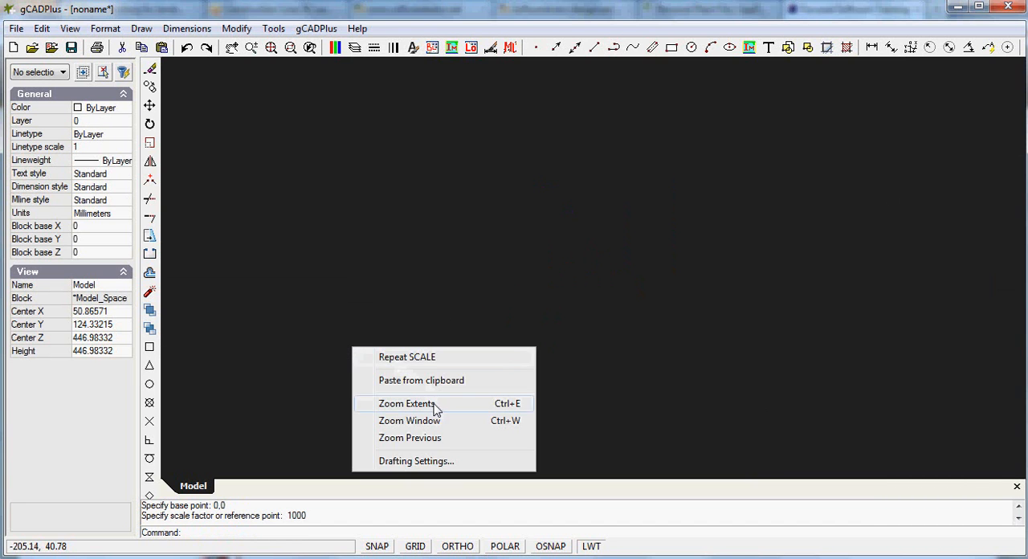
left_click(407, 404)
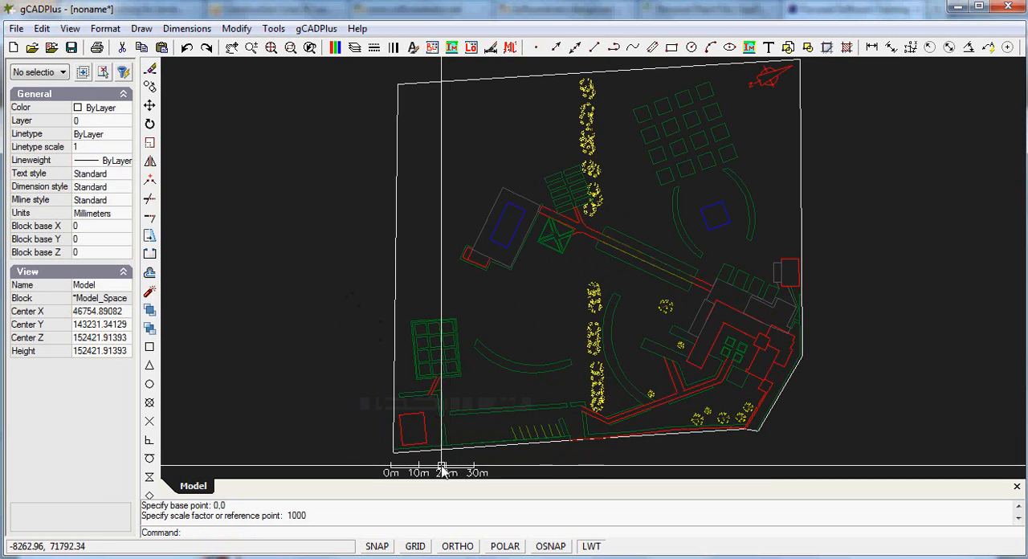
Verify the length of the enlarged scale bar's 0m to 10m segment
scroll(426, 453, "up", 1)
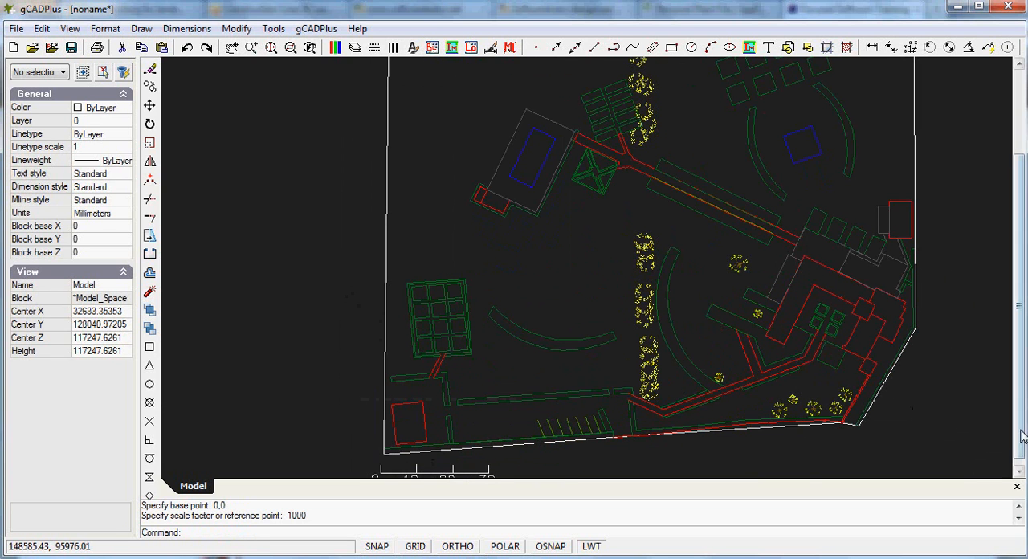
left_click(1019, 471)
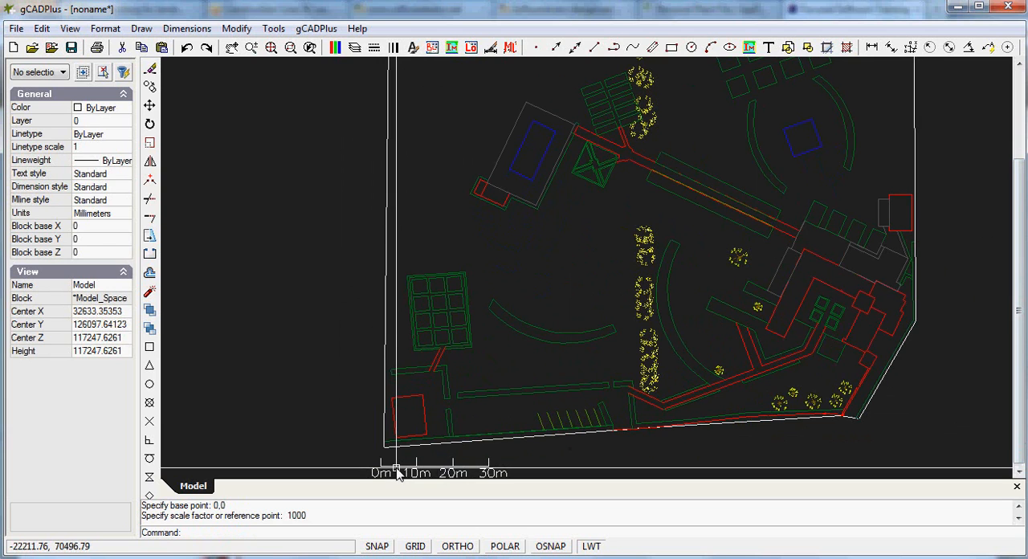
left_click(399, 469)
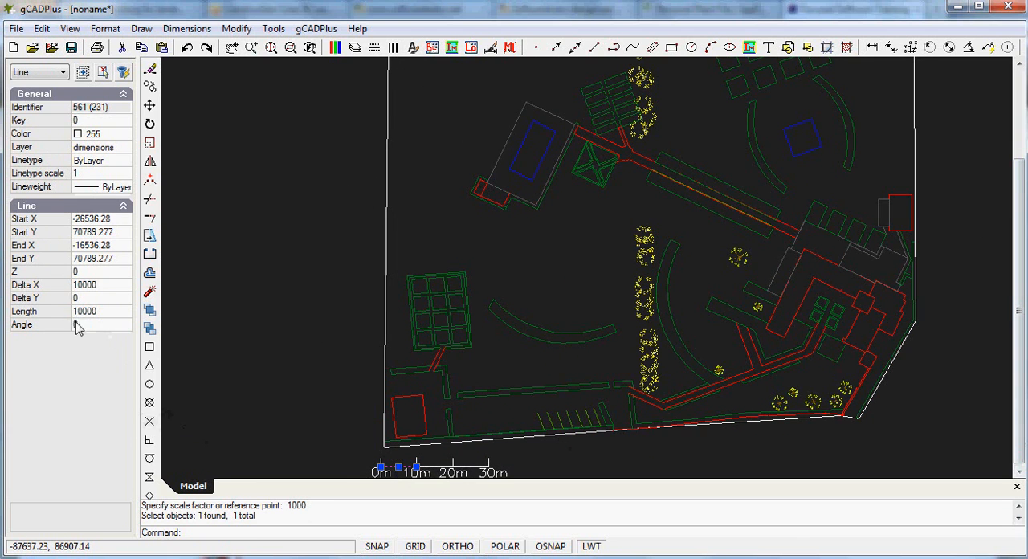
key("Escape")
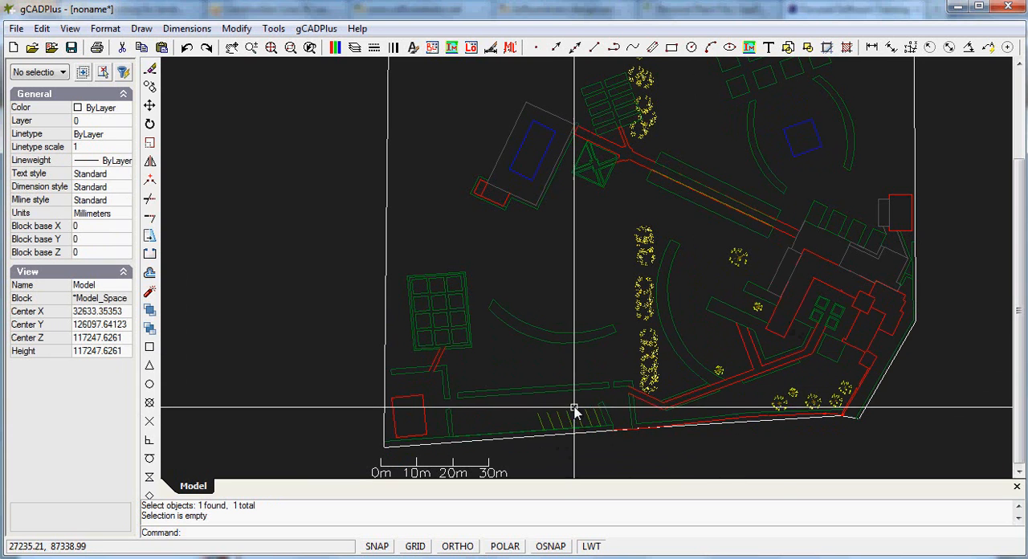
Measure the width of a parking bay between two adjacent slanted lines near the plan's lower boundary
scroll(566, 434, "up", 5)
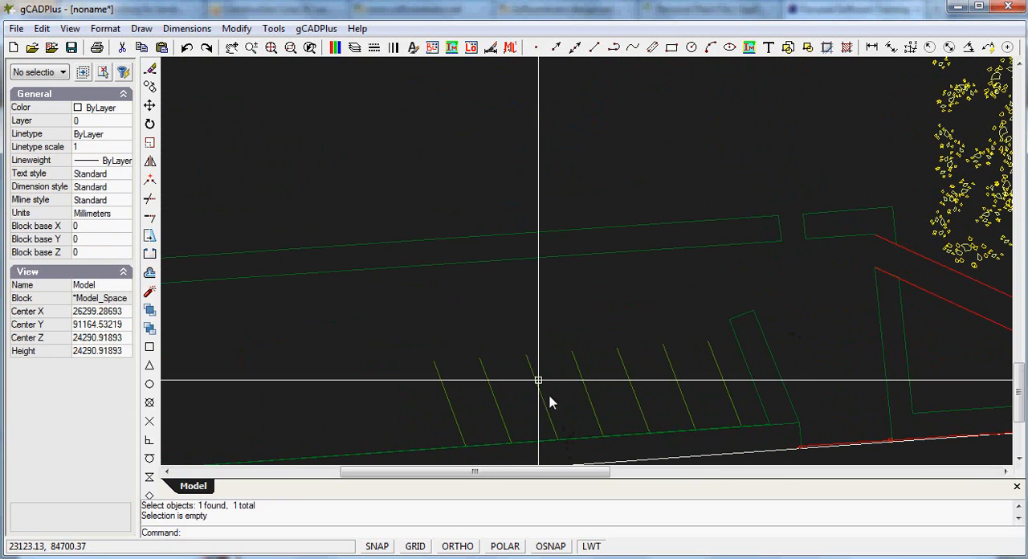
left_click(273, 28)
left_click(293, 41)
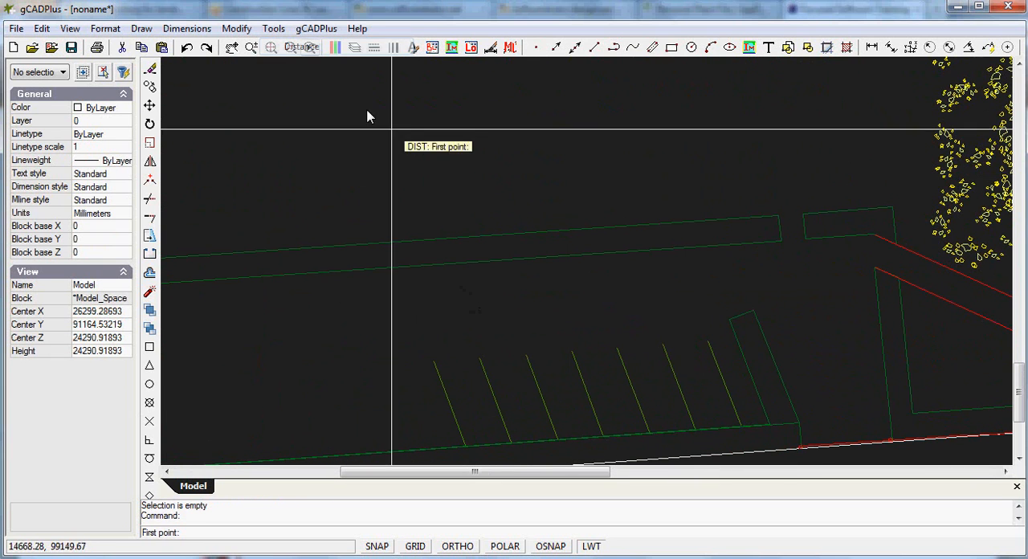
left_click(504, 426)
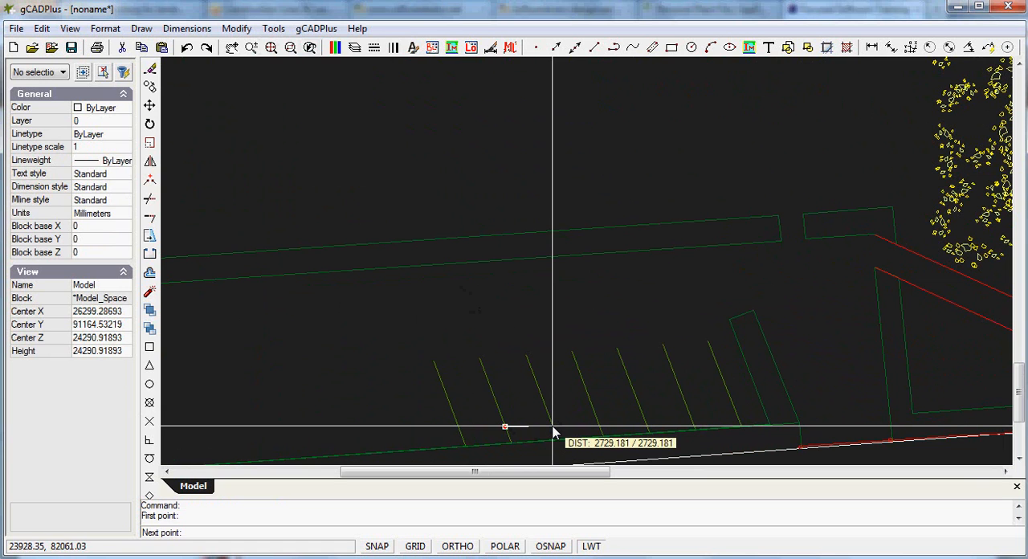
left_click(553, 427)
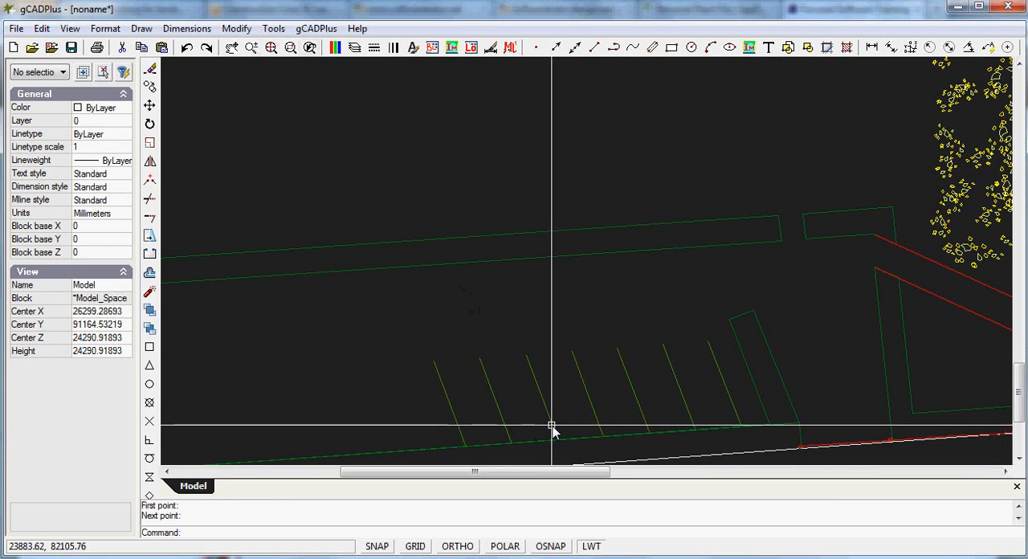
scroll(508, 376, "down", 6)
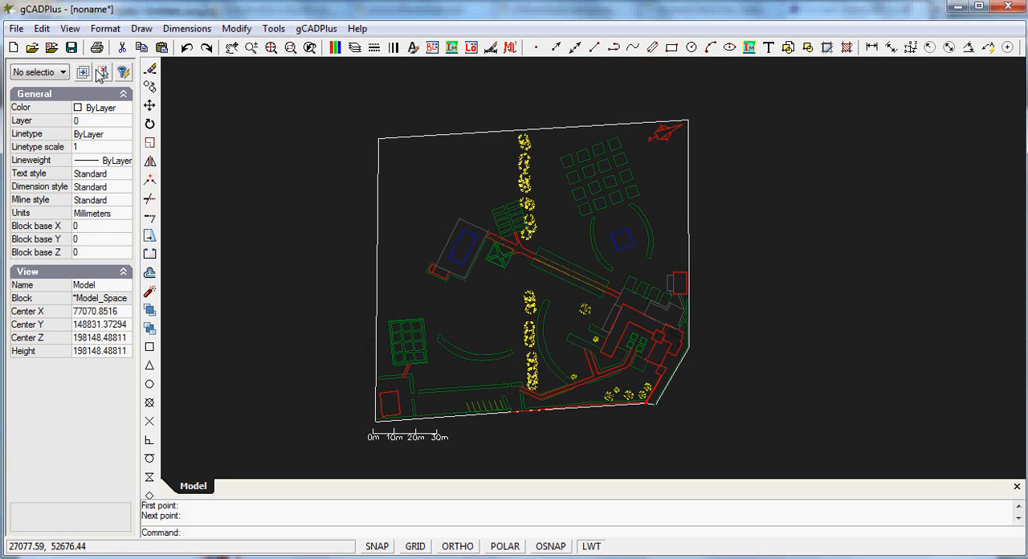
Create a new layout with A1 594 x 841 paper in Album orientation
left_click(105, 28)
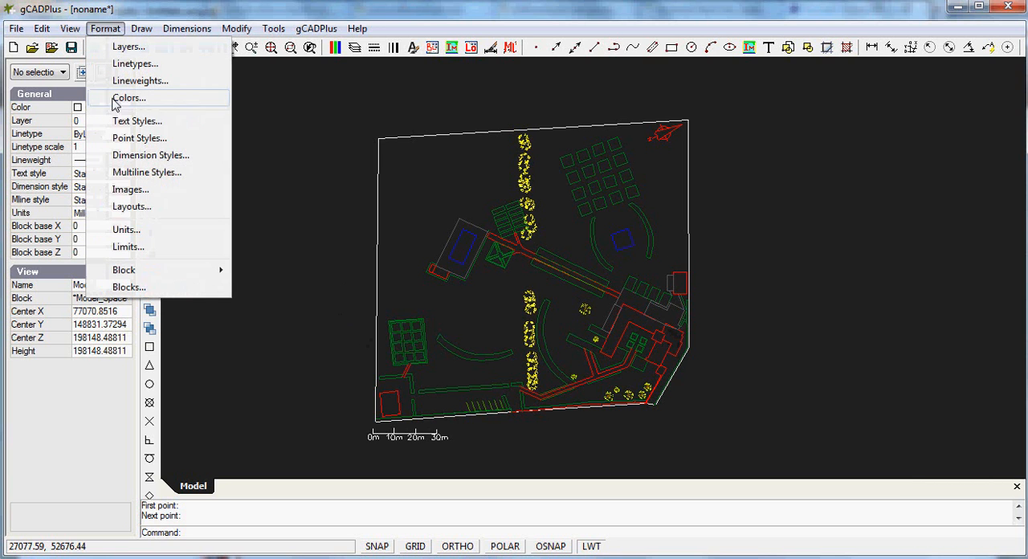
left_click(132, 207)
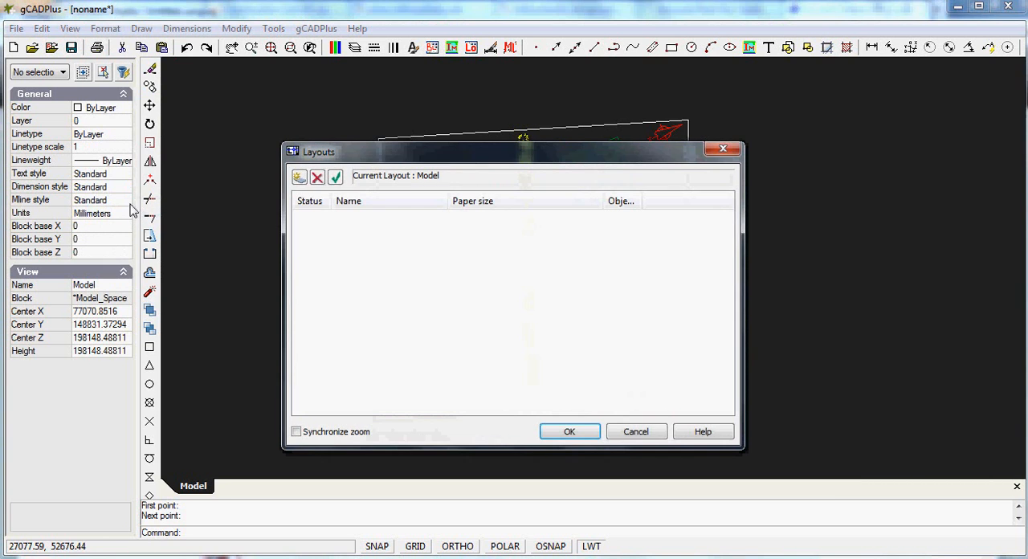
left_click(299, 177)
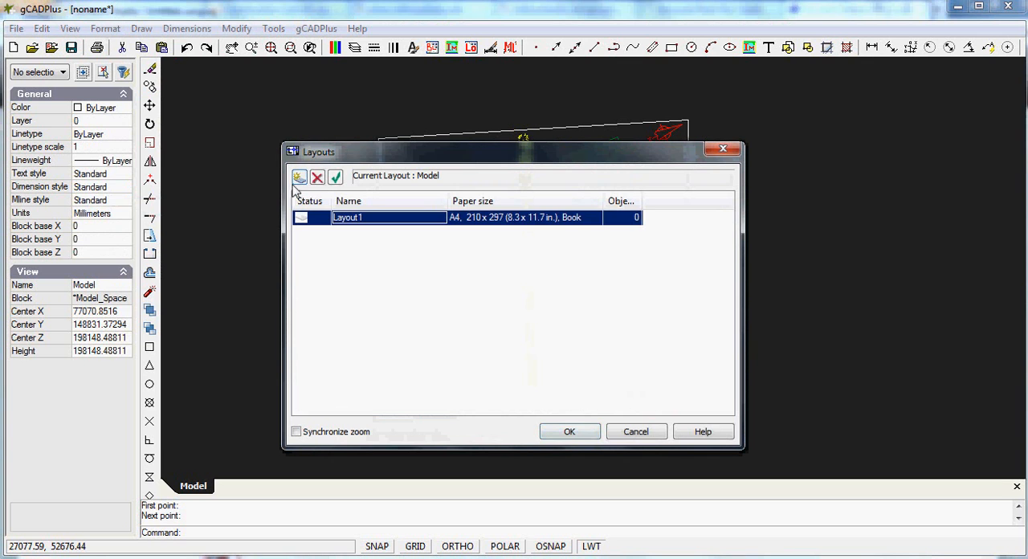
left_click(589, 221)
left_click(587, 246)
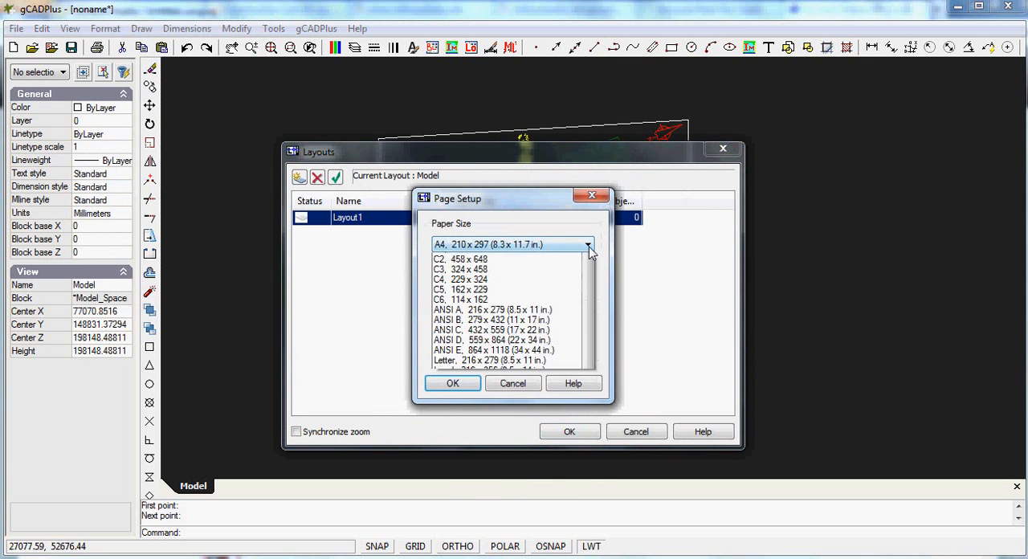
left_click(527, 270)
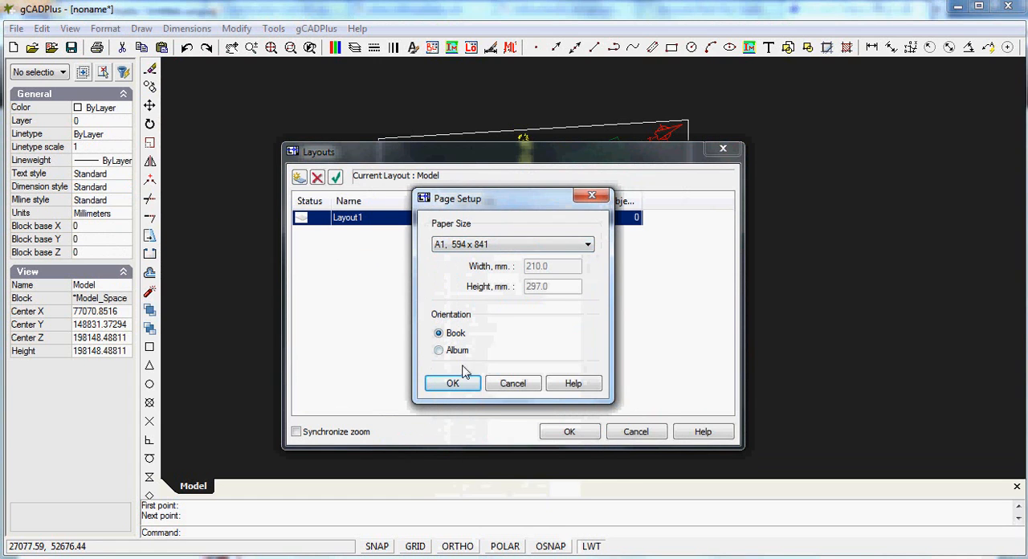
left_click(439, 351)
left_click(452, 384)
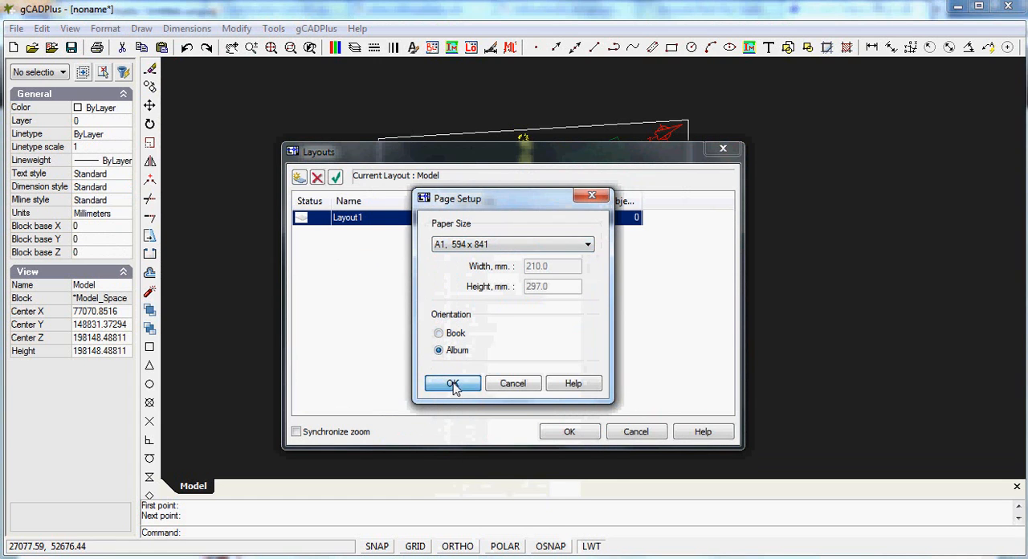
Try to rename the layout A1@1:100 and accept the layout settings
left_click(377, 217)
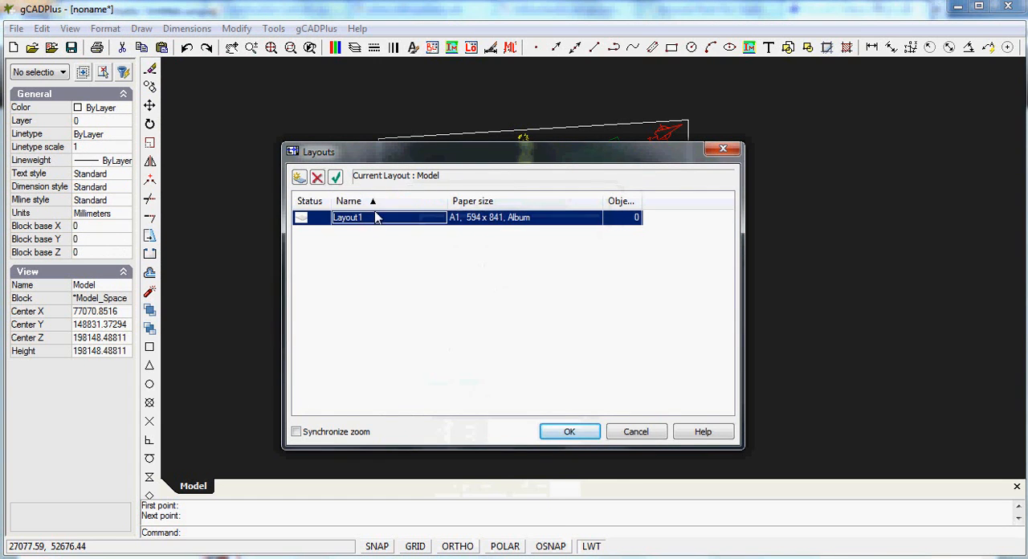
left_click(375, 215)
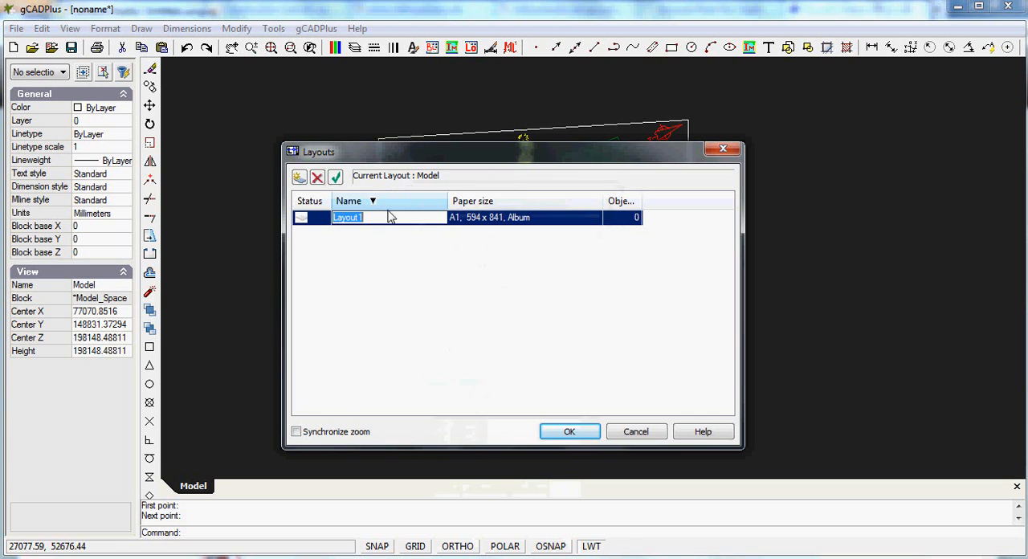
type("A")
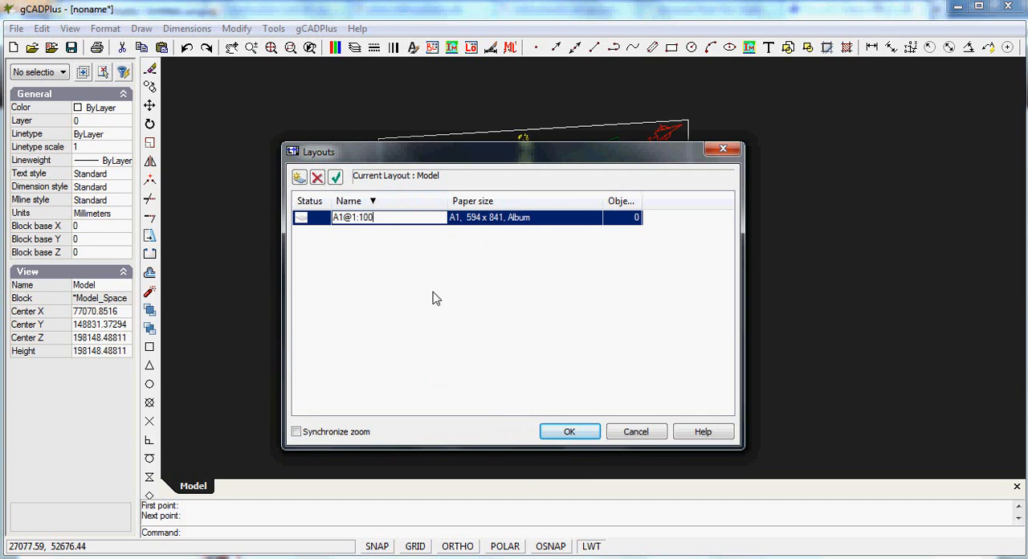
left_click(571, 435)
left_click(569, 433)
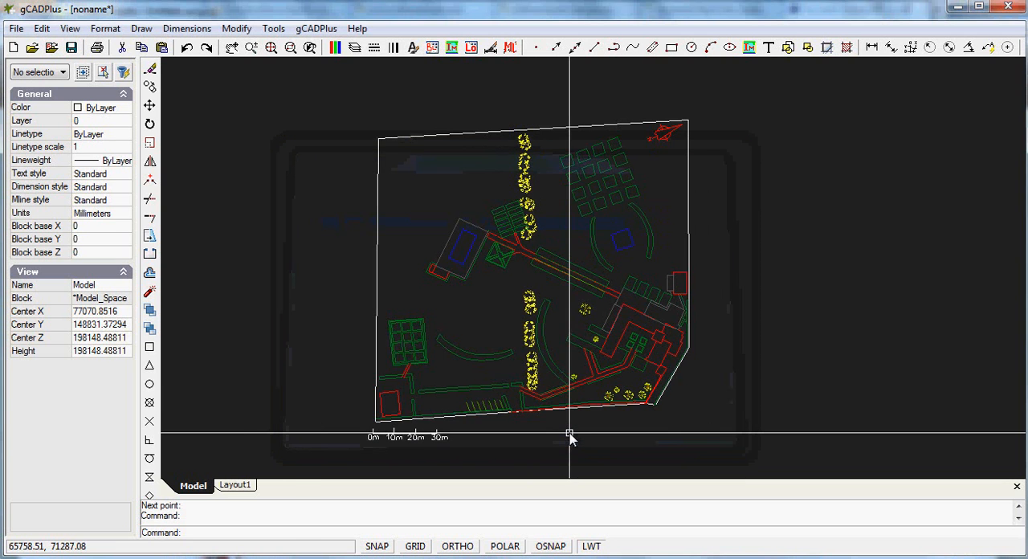
Switch to the new layout and fit the whole sheet in view
left_click(236, 485)
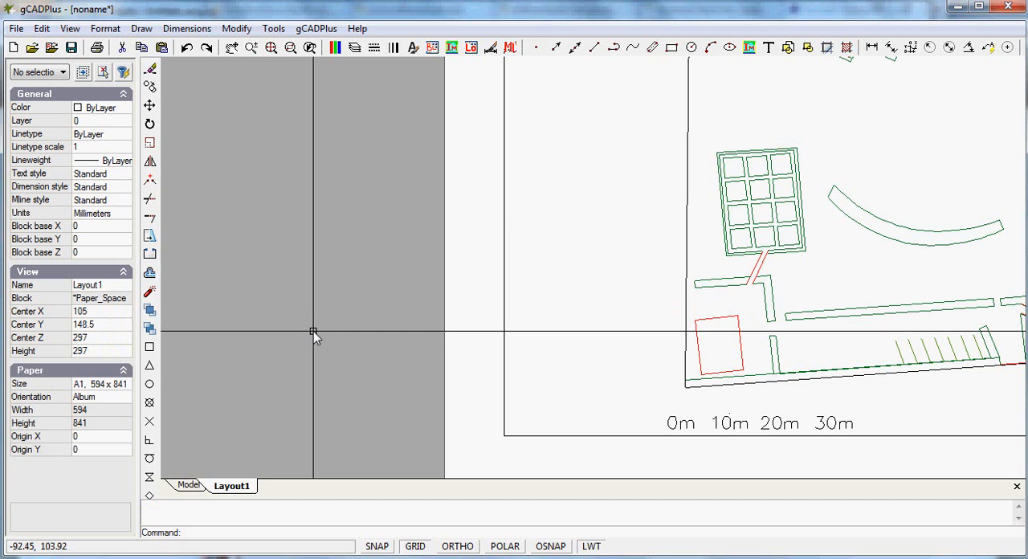
right_click(291, 258)
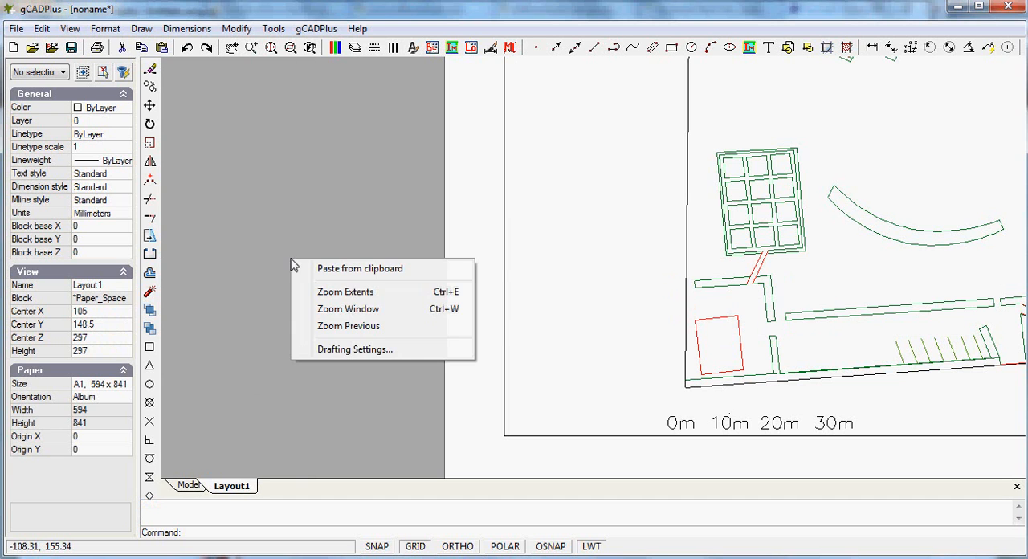
left_click(358, 293)
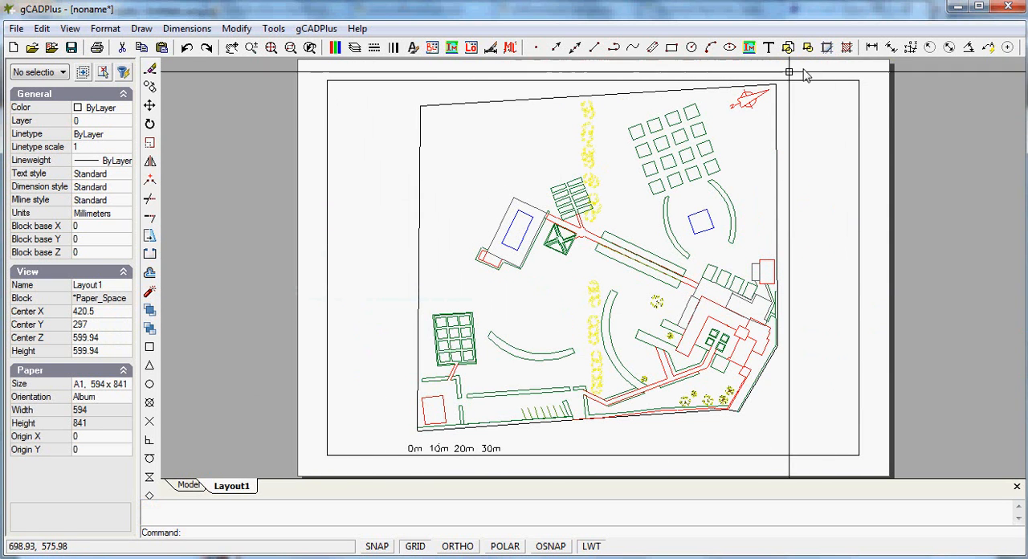
Measure the sheet's width along its upper edge
left_click(273, 28)
left_click(299, 46)
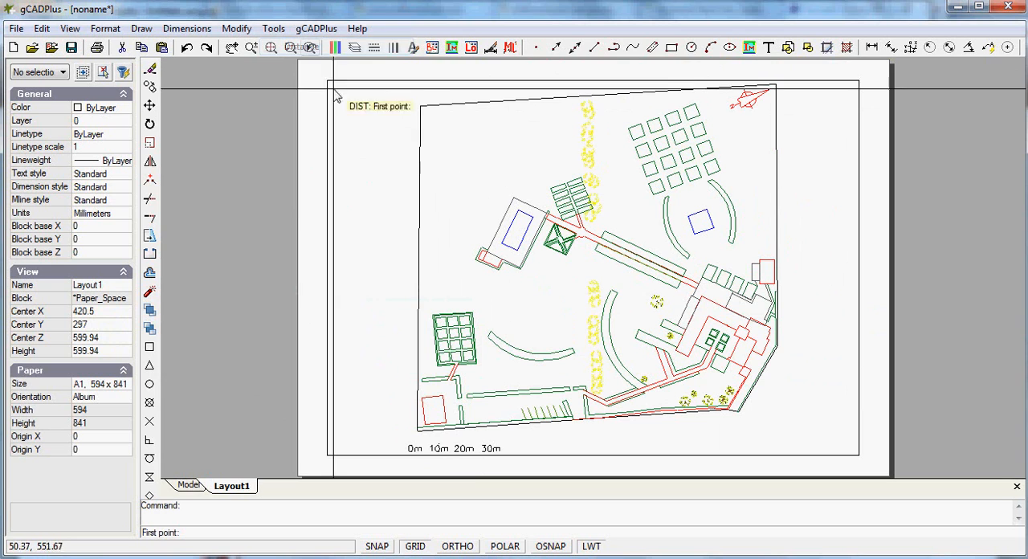
left_click(301, 70)
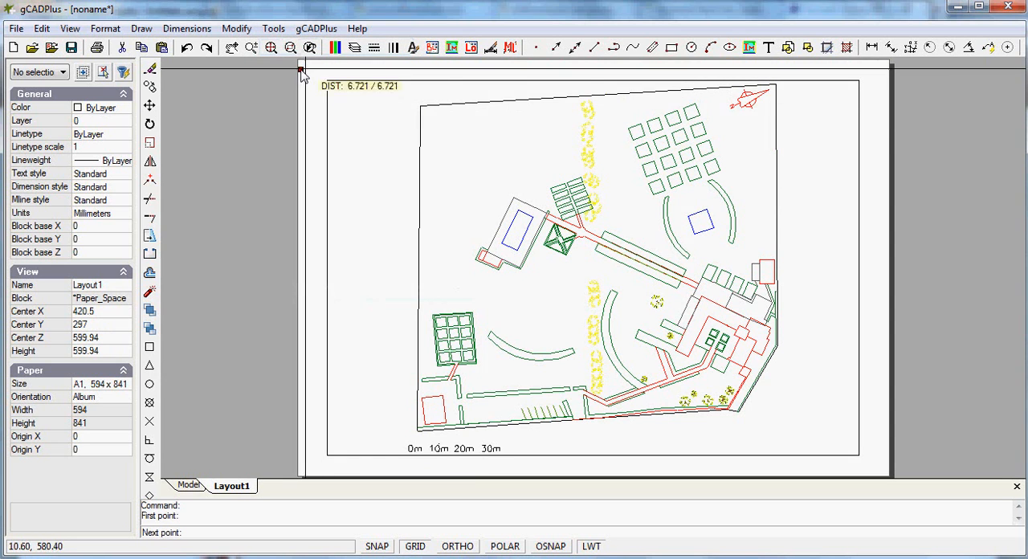
left_click(891, 72)
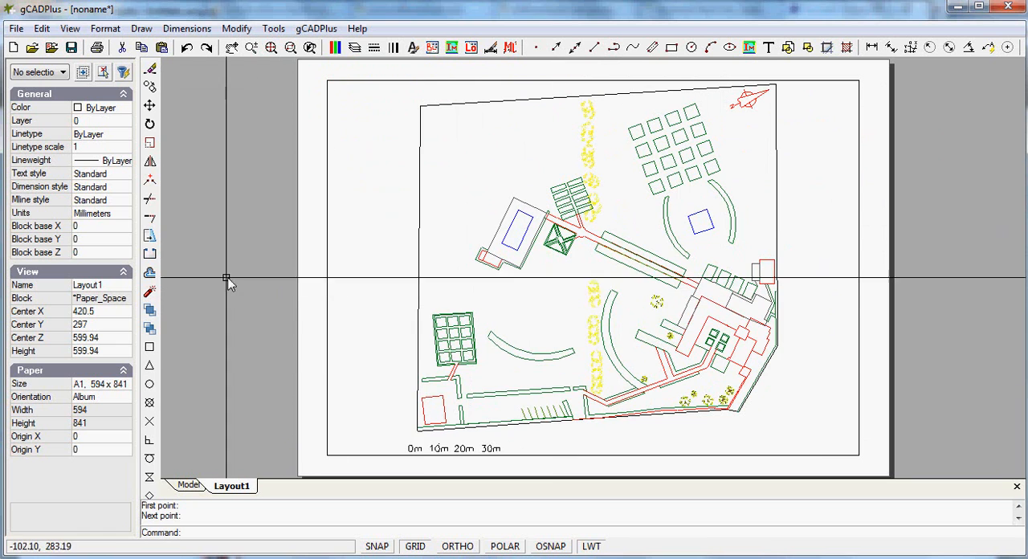
Select the layout's viewport and activate it for adjustment in model space
scroll(533, 325, "down", 3)
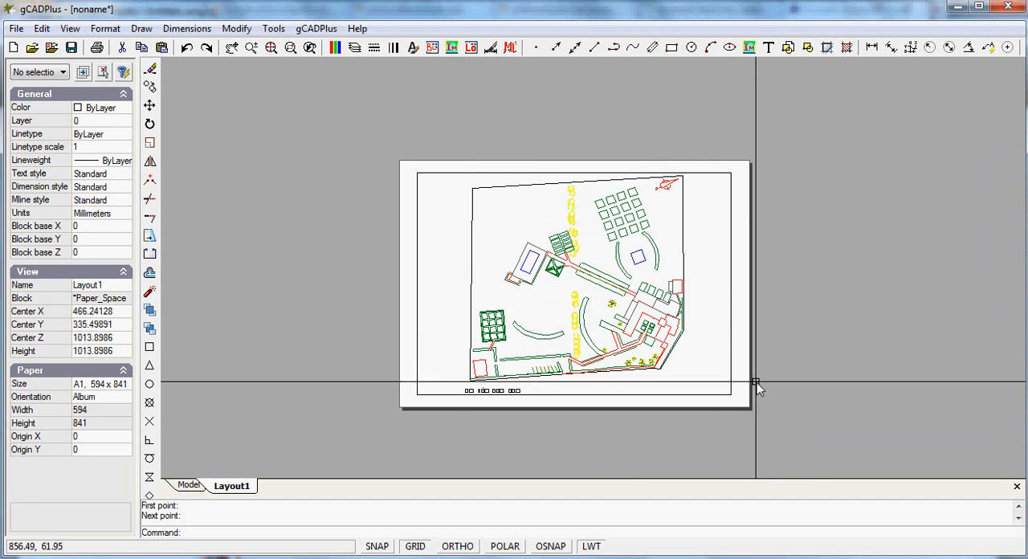
left_click(796, 445)
left_click(693, 368)
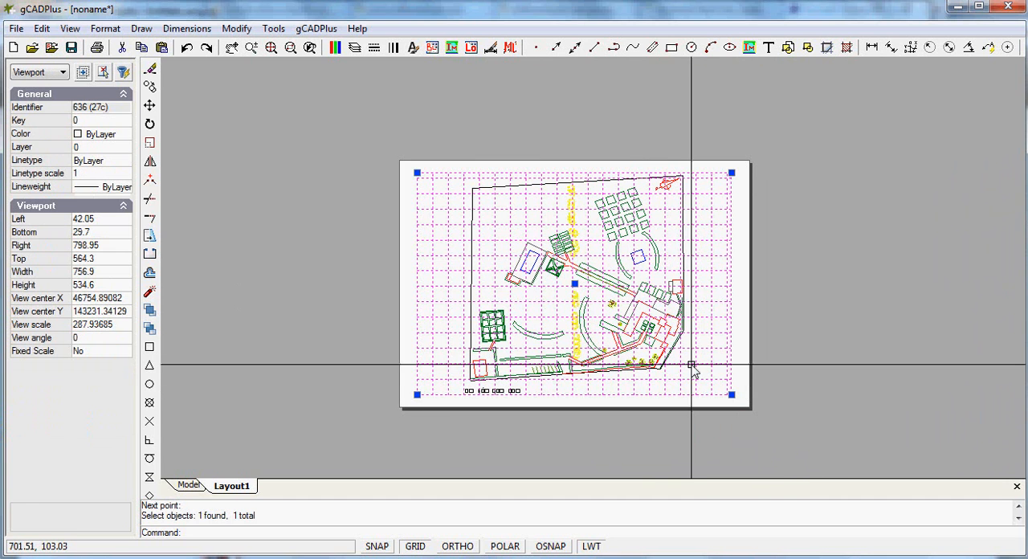
right_click(614, 283)
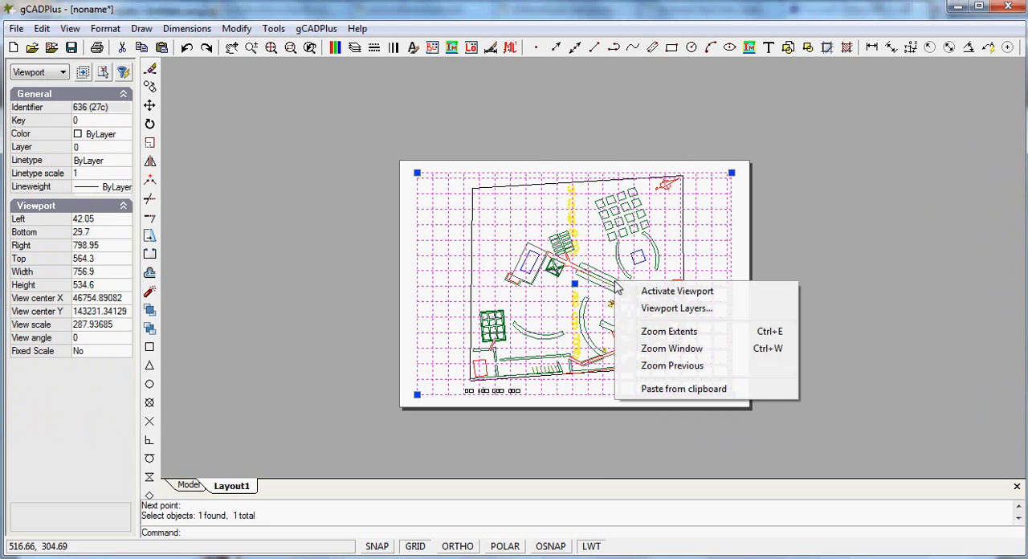
left_click(675, 292)
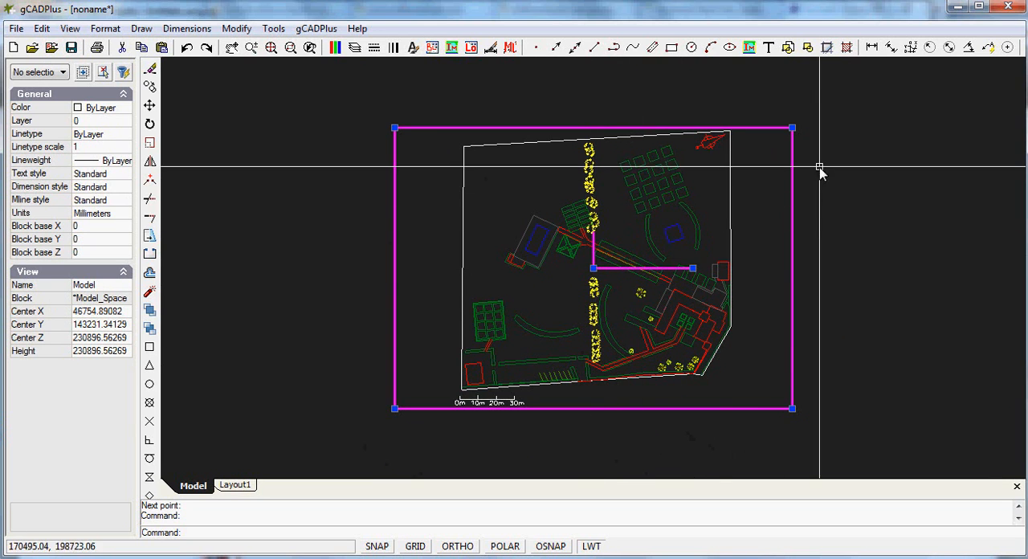
Shrink the viewport frame and move it over the lower part of the plan, around the buildings and parking bays
left_click_drag(792, 128, 768, 128)
left_click(594, 269)
left_click(608, 281)
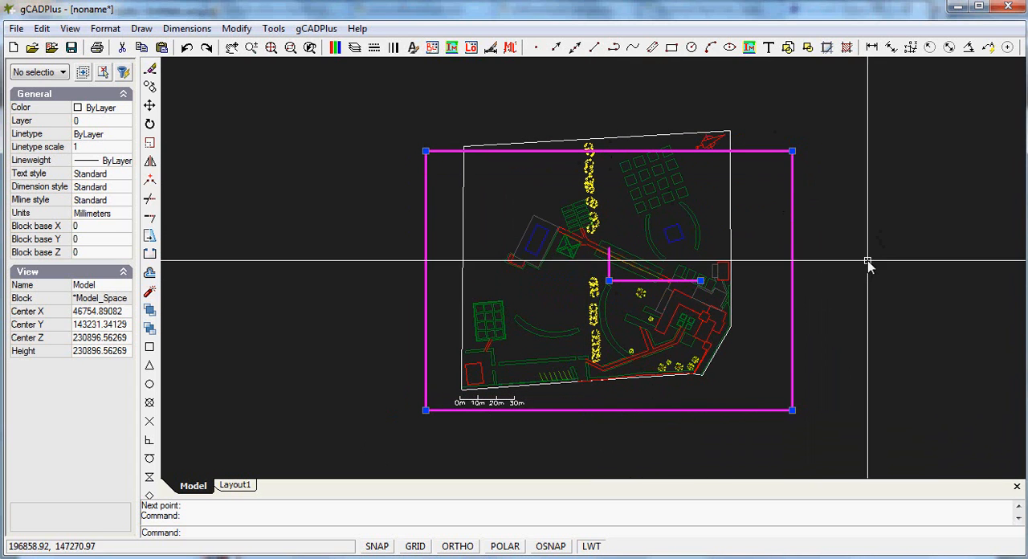
left_click(791, 150)
left_click(729, 197)
left_click(608, 280)
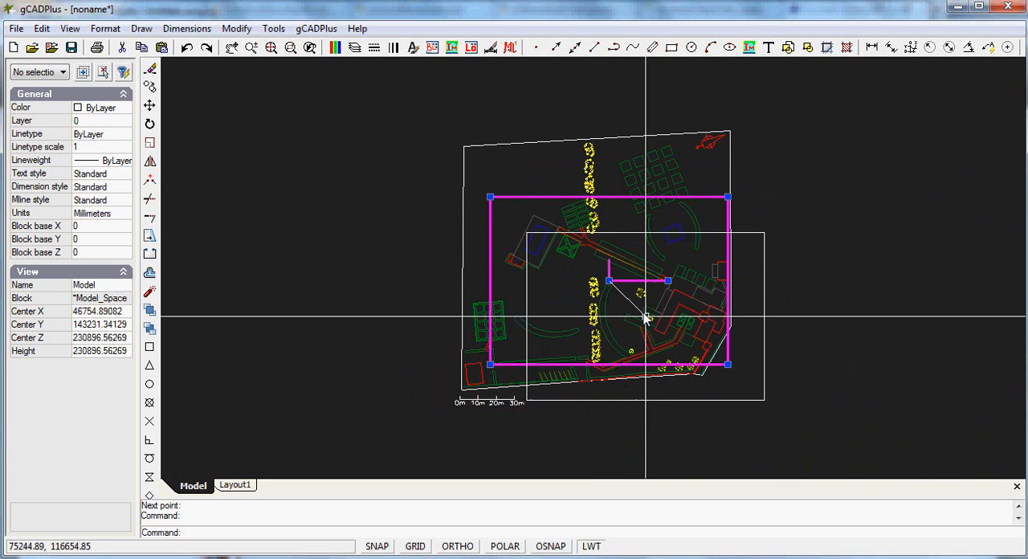
left_click(656, 322)
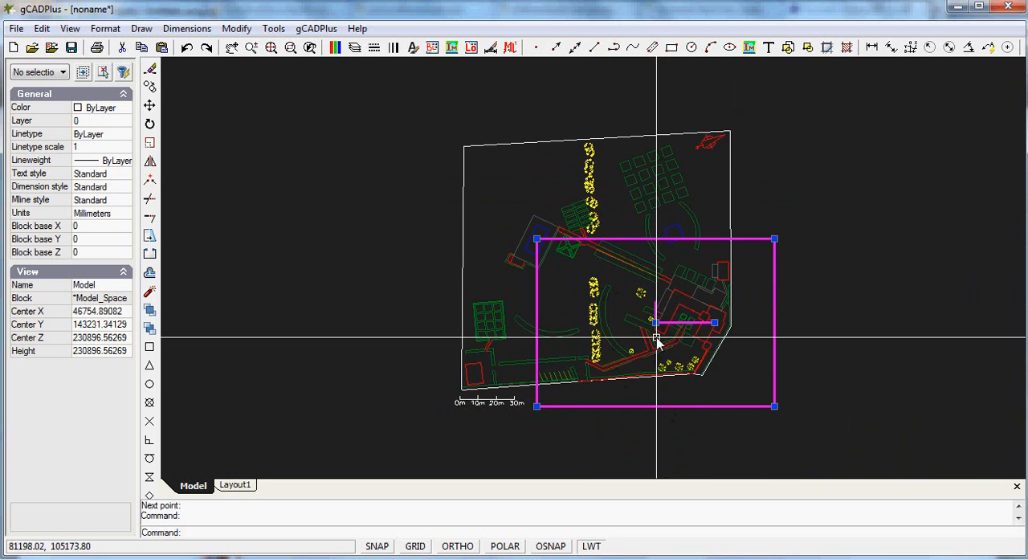
left_click(656, 322)
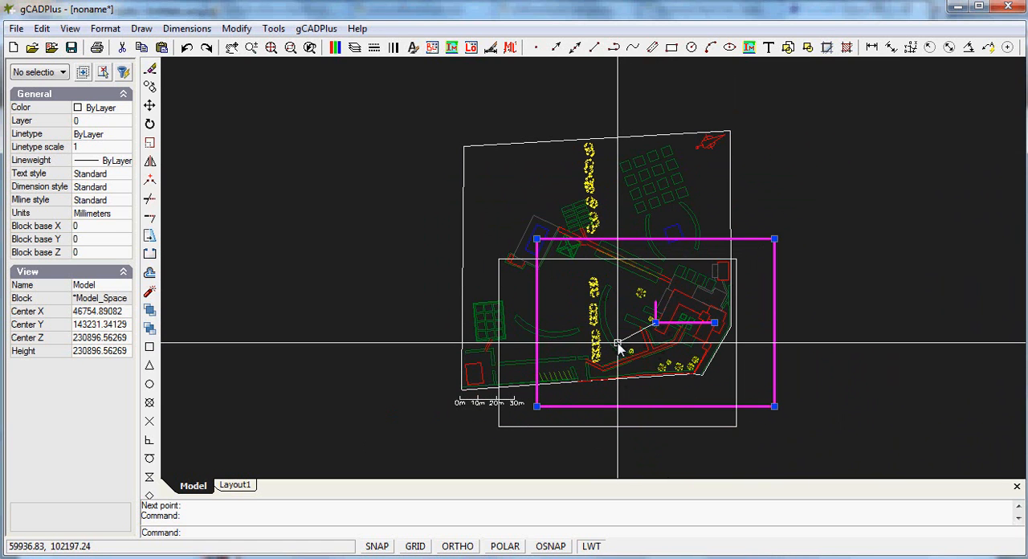
left_click(617, 344)
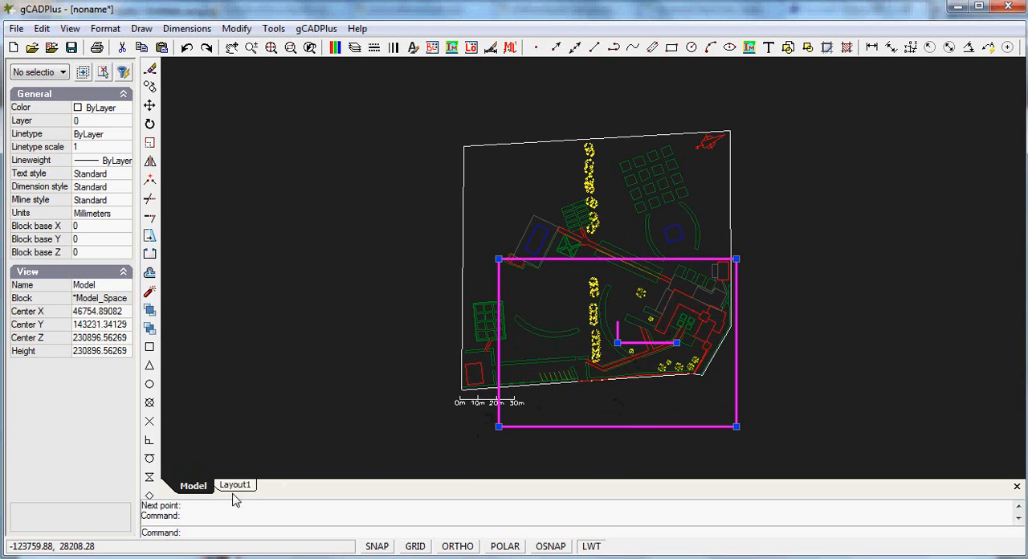
Display the reframed viewport on the layout and deselect it
right_click(569, 355)
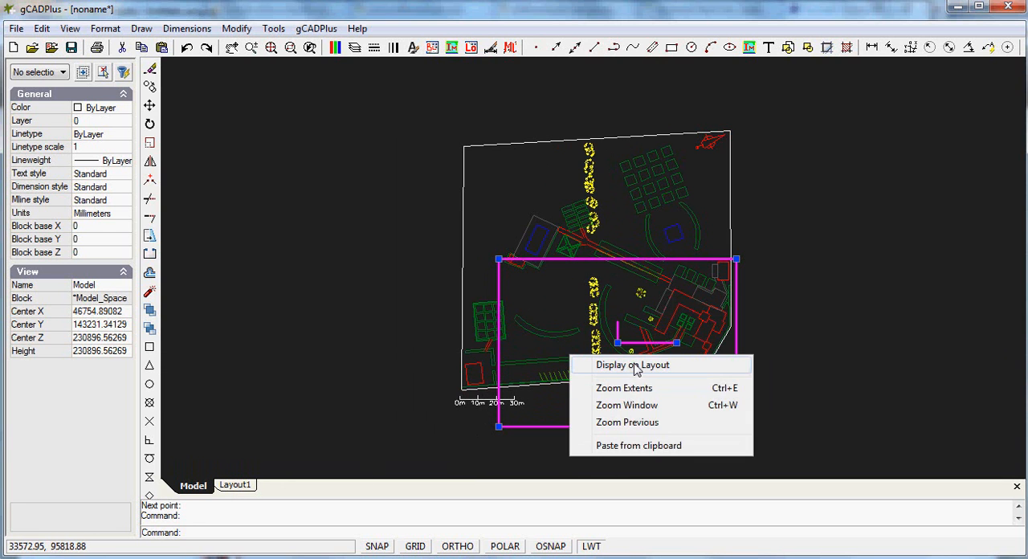
left_click(632, 365)
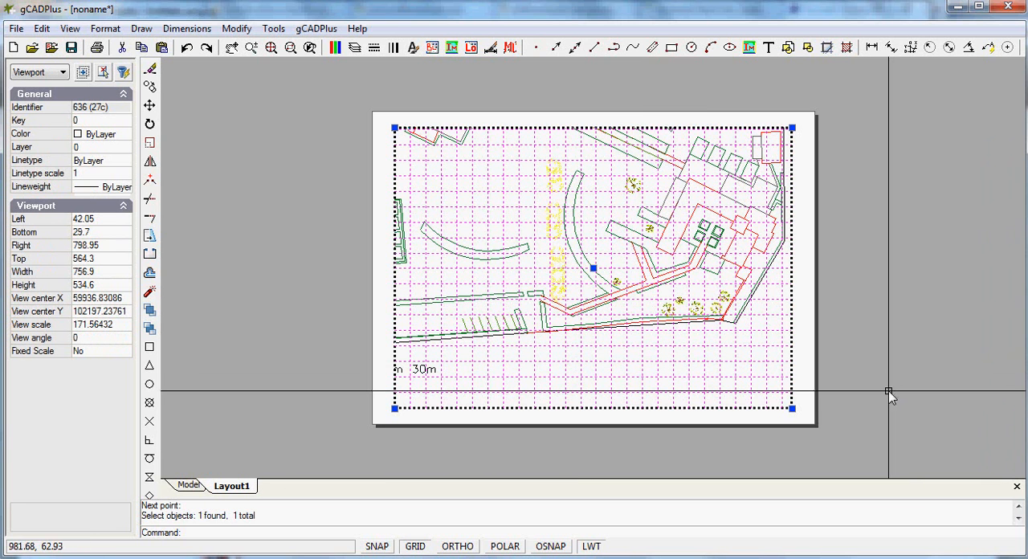
right_click(629, 317)
left_click(681, 344)
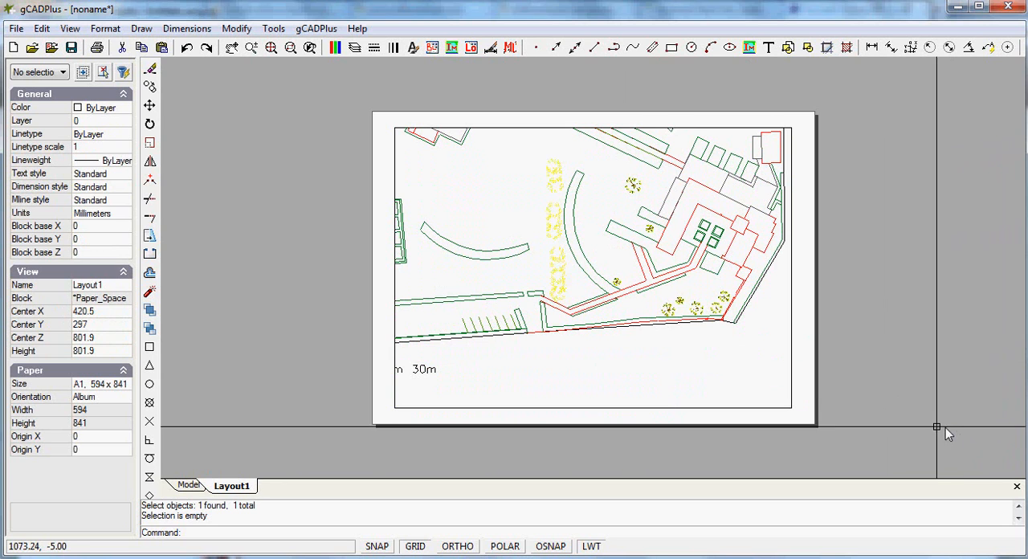
Look at model space, return to the layout and reactivate its viewport to adjust the frame again
left_click(187, 487)
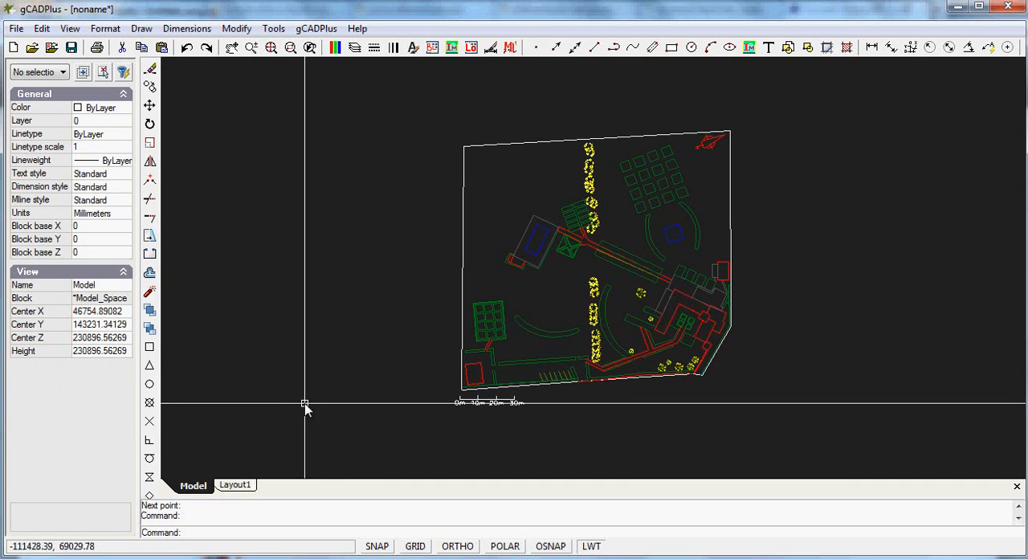
left_click(234, 485)
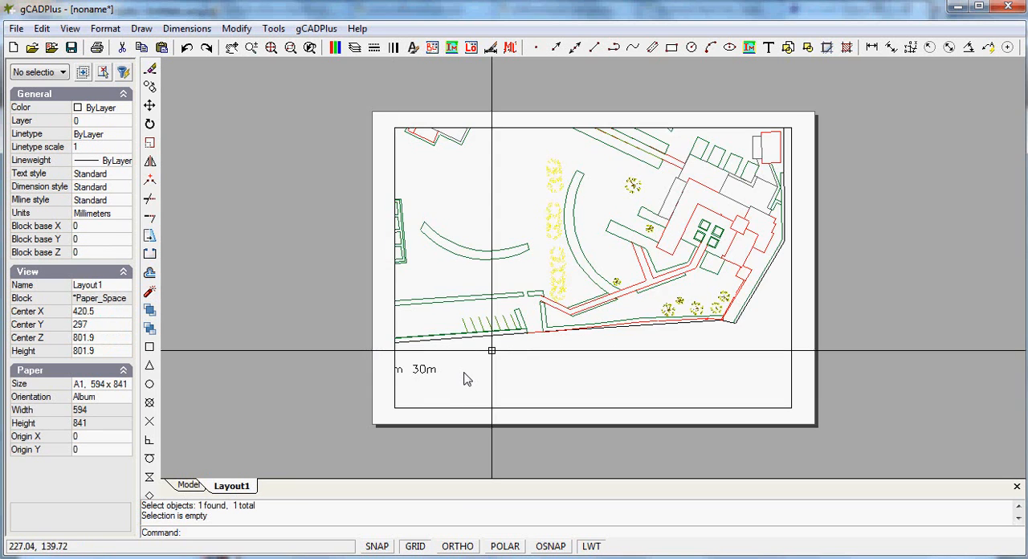
left_click_drag(791, 442, 620, 288)
right_click(566, 296)
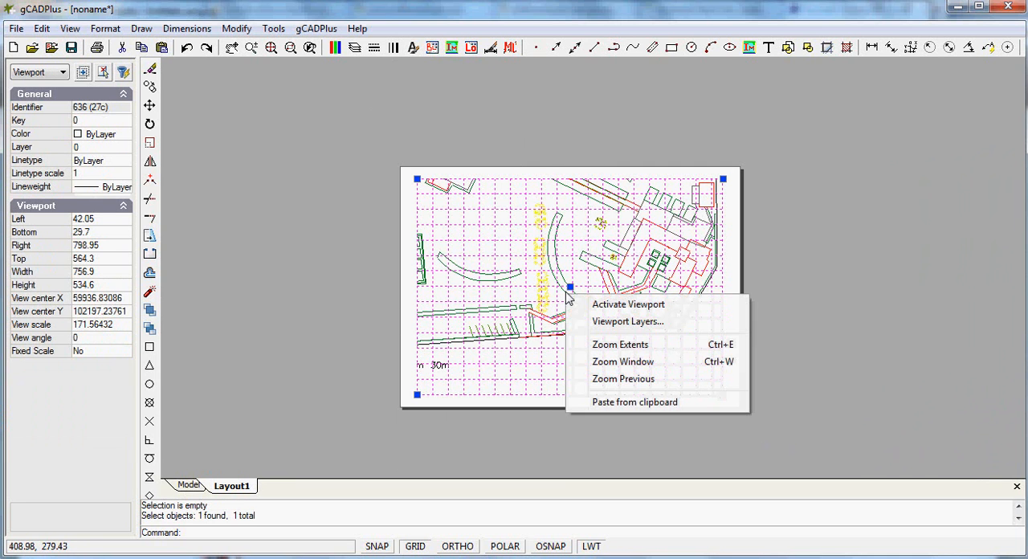
left_click(620, 305)
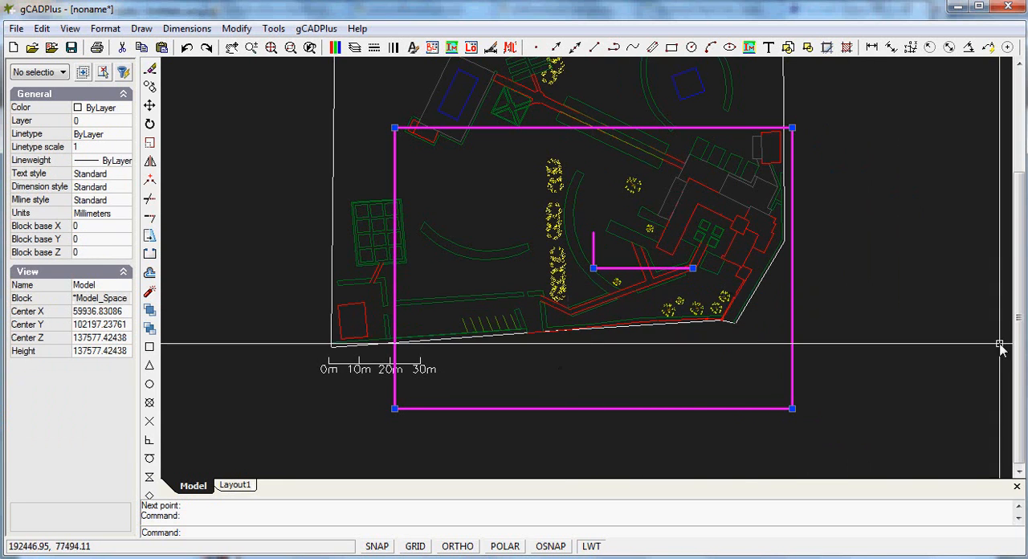
Enlarge the viewport frame and move it in model space so that it surrounds the whole garden plan and scale bar
left_click_drag(1018, 359, 1020, 326)
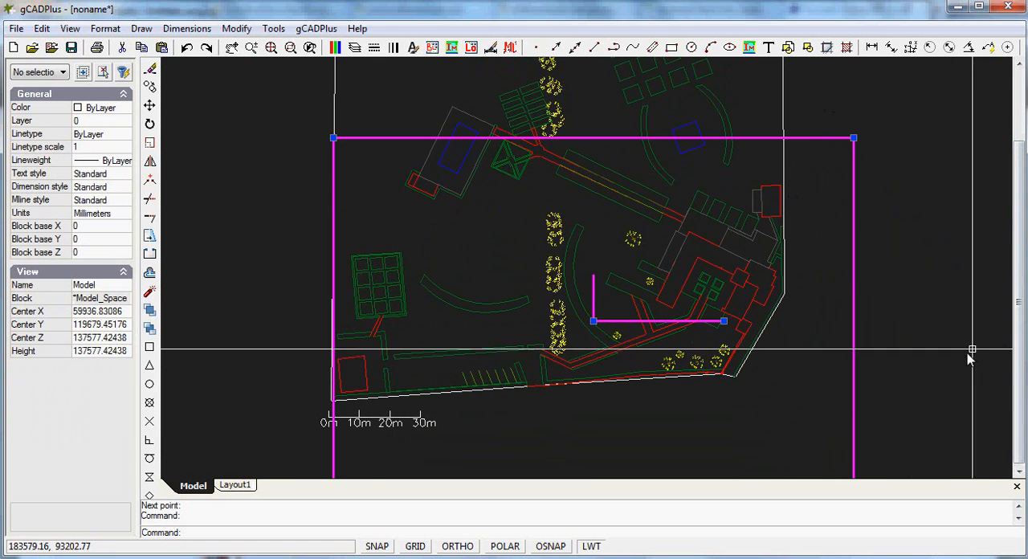
scroll(857, 349, "down", 1)
scroll(858, 349, "down", 1)
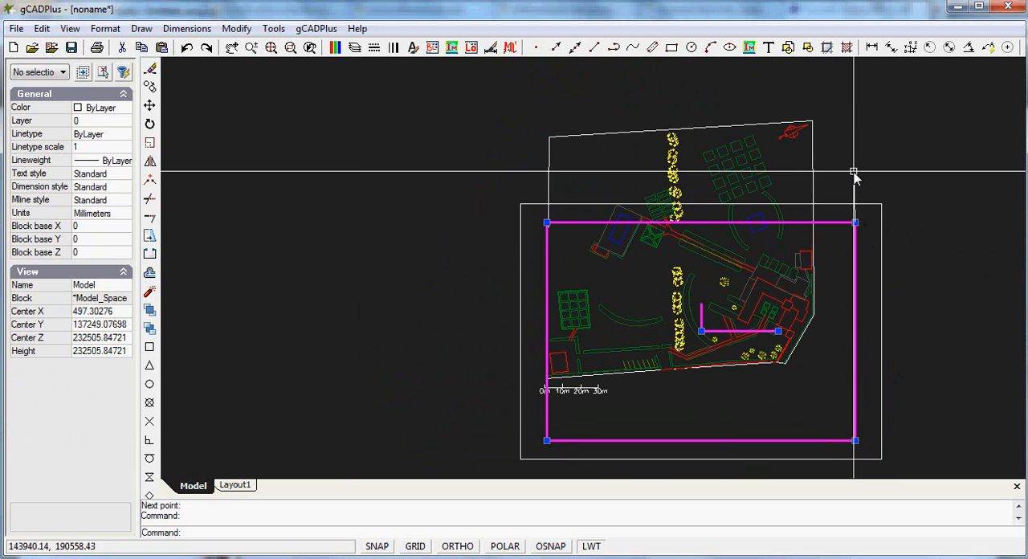
left_click(702, 331)
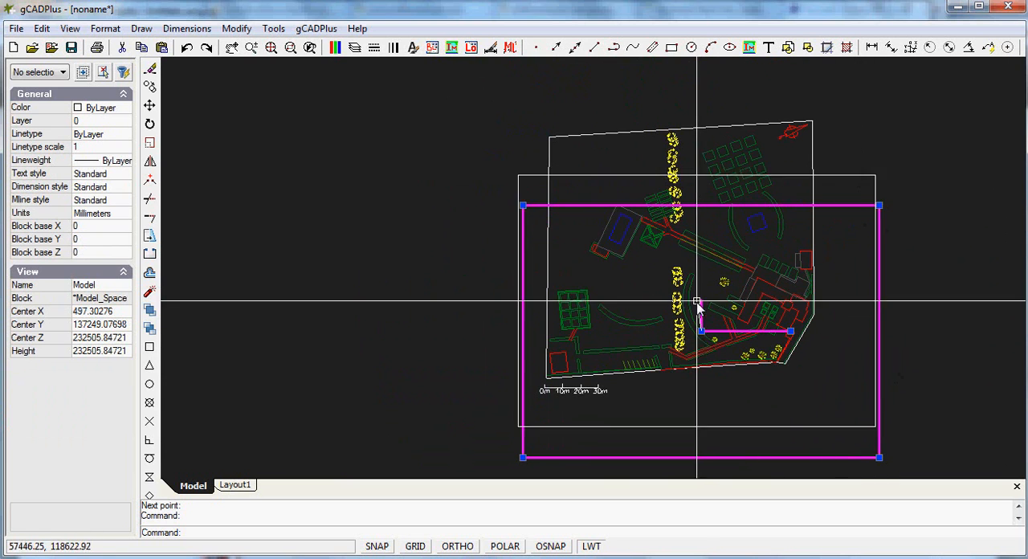
left_click(710, 277)
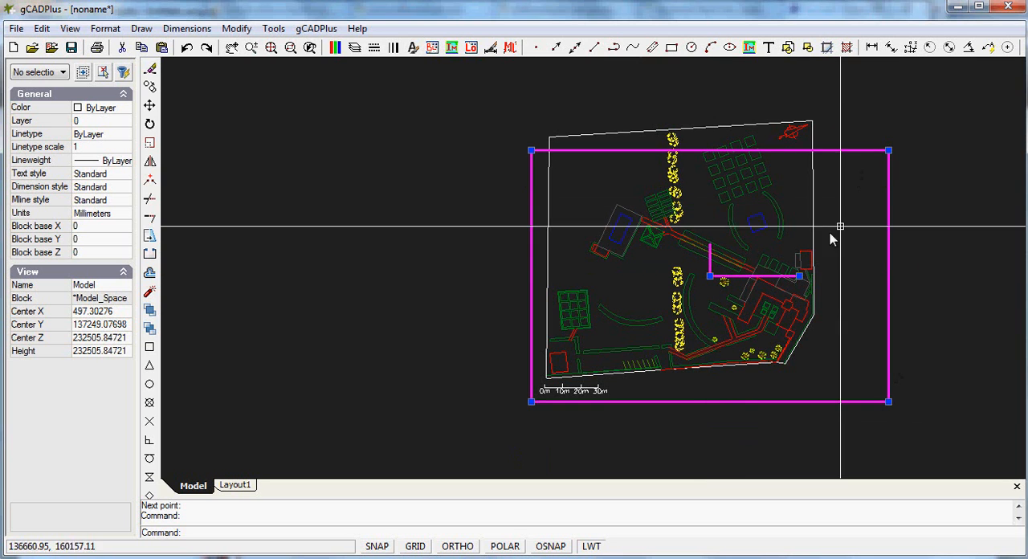
left_click(898, 105)
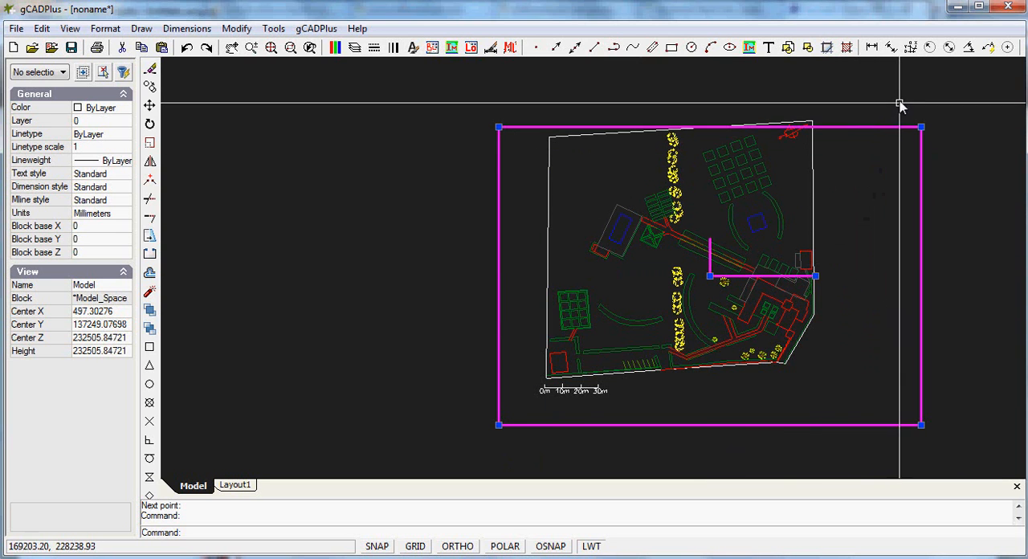
left_click(719, 260)
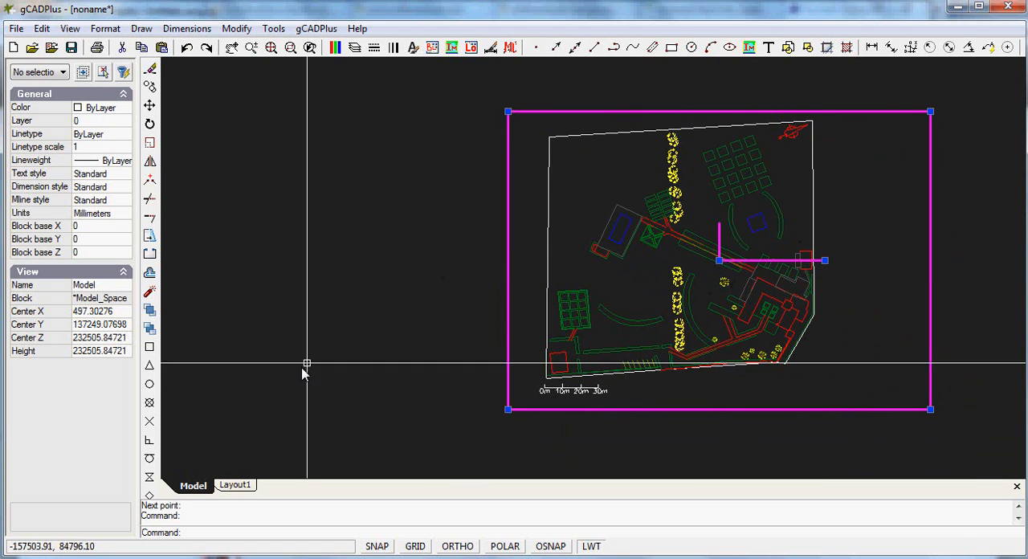
Display the reframed viewport on the layout and deactivate it
right_click(570, 322)
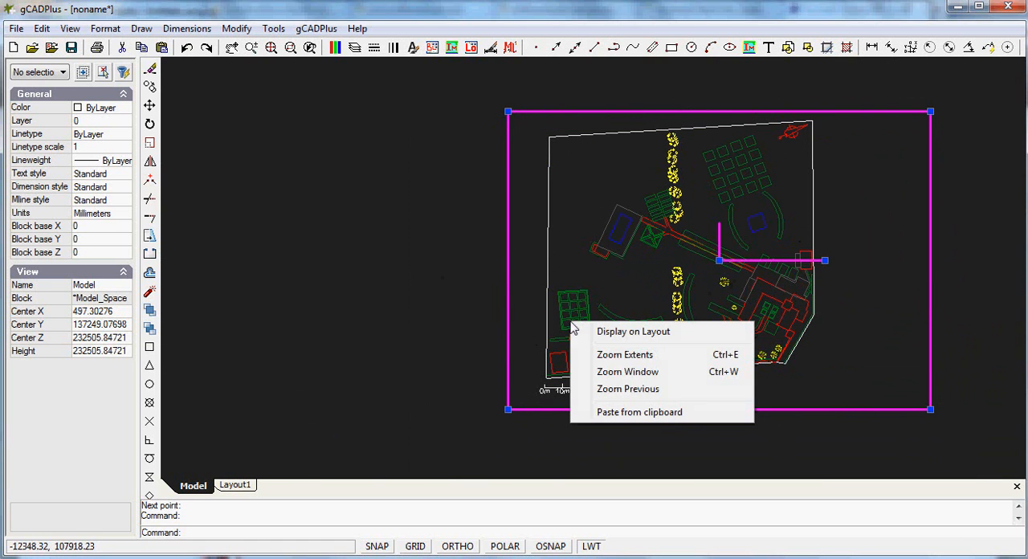
left_click(652, 334)
right_click(880, 404)
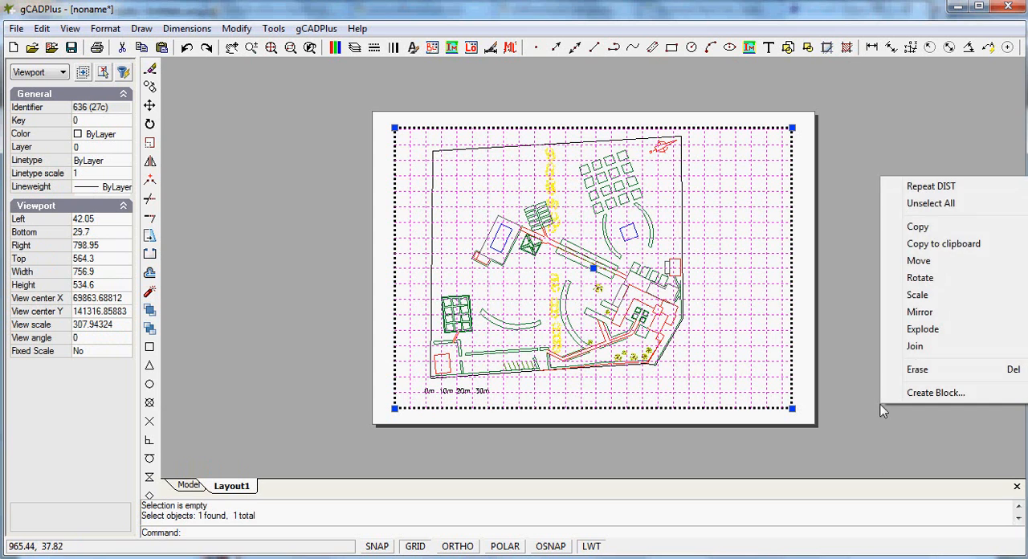
left_click(636, 322)
right_click(636, 322)
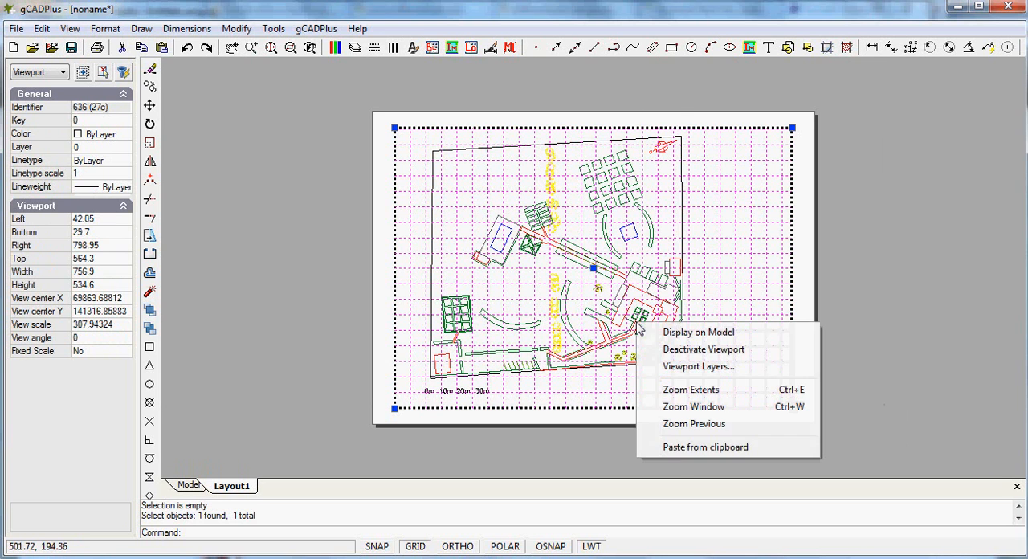
left_click(652, 346)
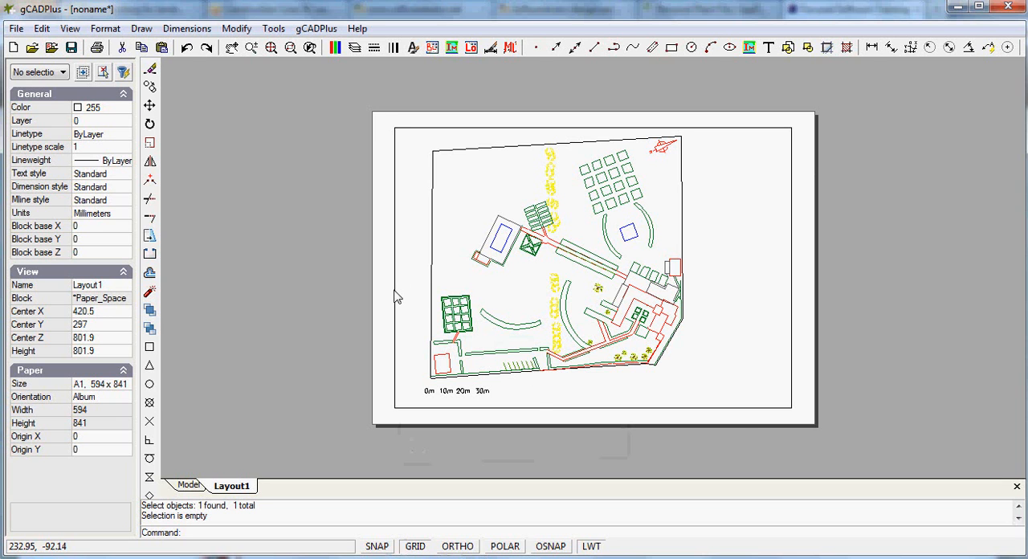
Set the layout viewport's color to 255 so its border blends into the paper, and clear the selection
left_click(817, 442)
left_click(779, 400)
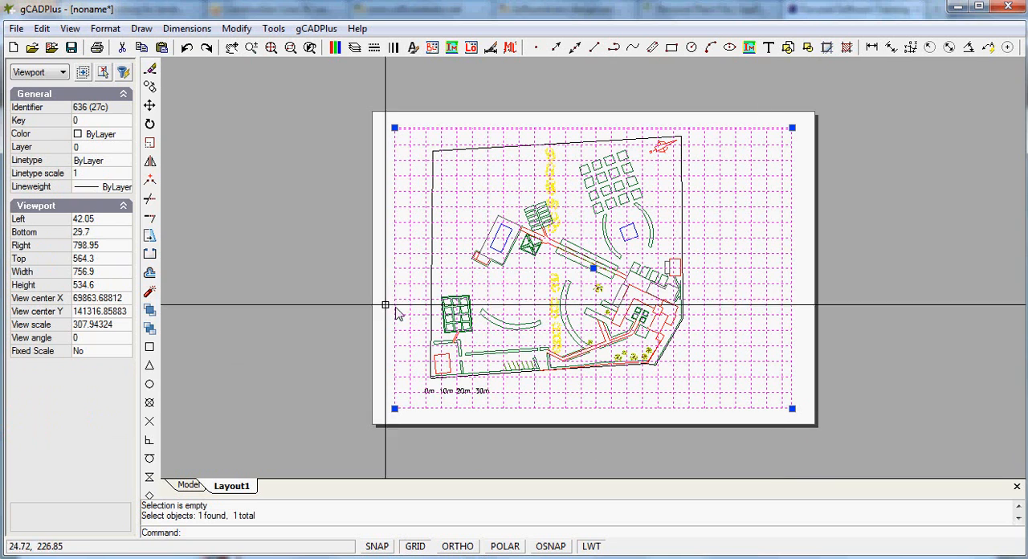
left_click(125, 135)
left_click(126, 137)
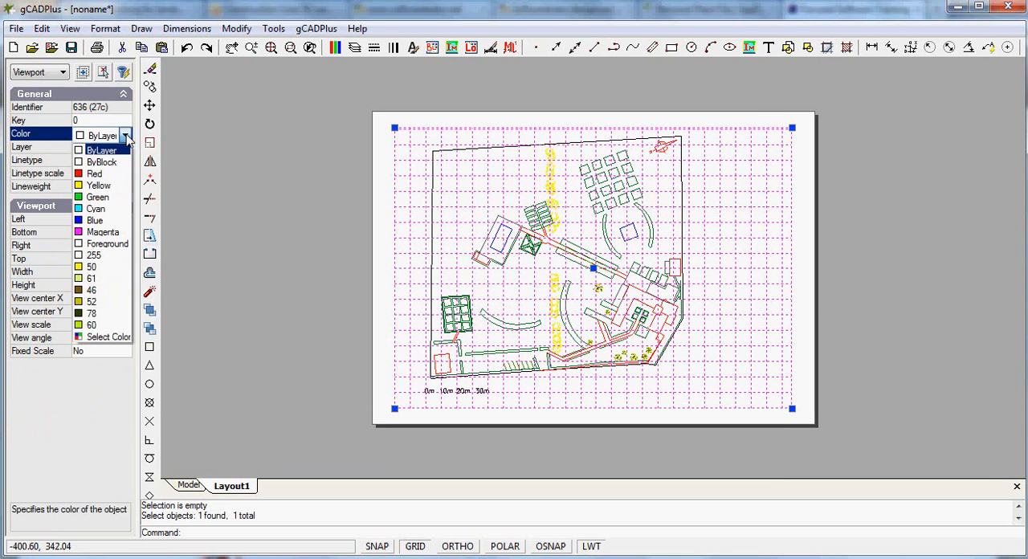
left_click(79, 259)
right_click(419, 314)
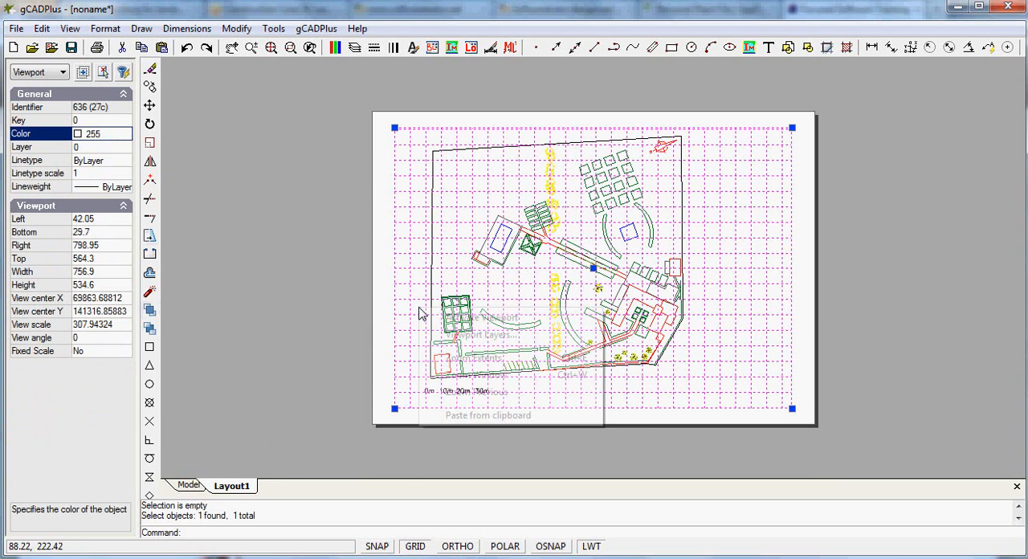
left_click(341, 381)
right_click(316, 371)
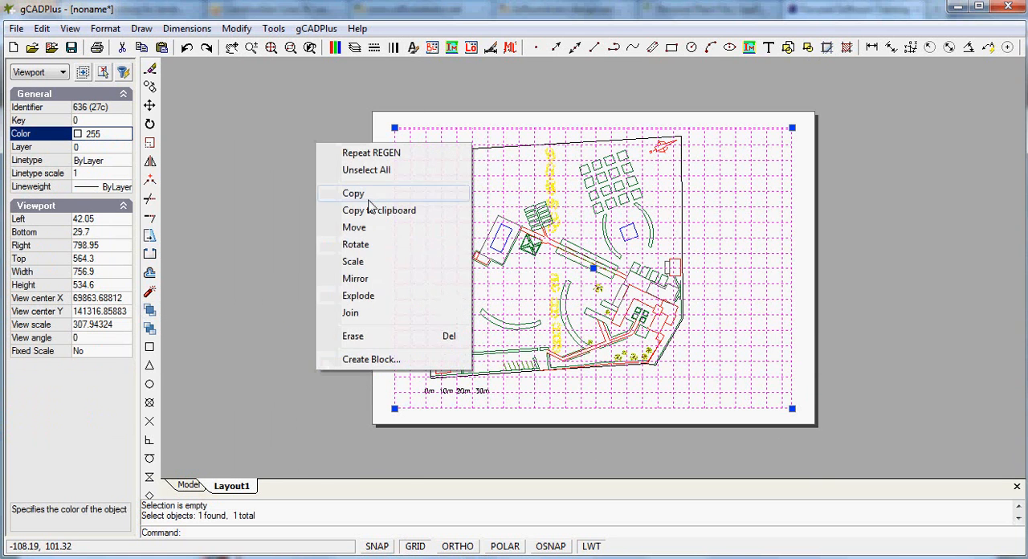
left_click(363, 171)
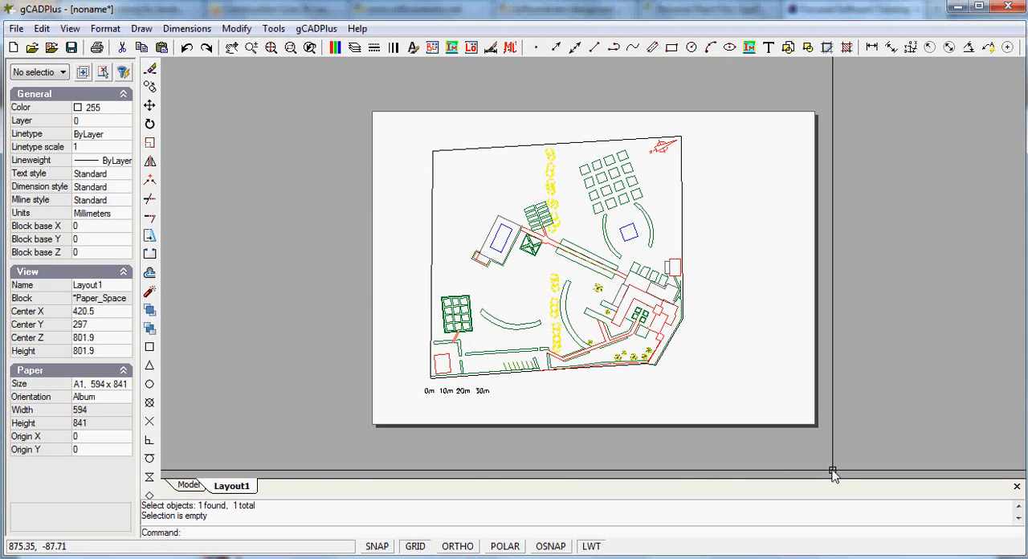
Measure the overall width of the garden plan in model space, from the west boundary to the east boundary
left_click(189, 485)
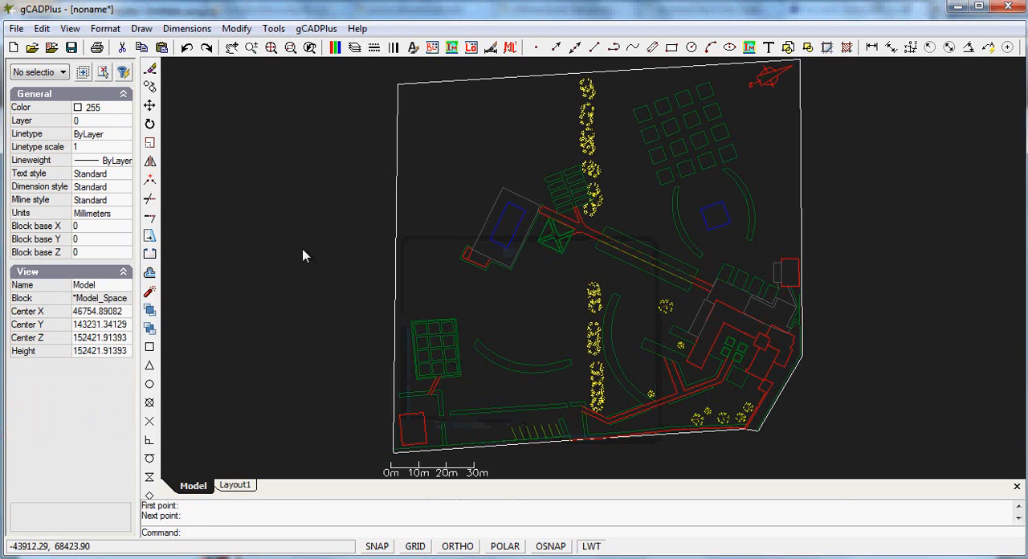
left_click(274, 28)
left_click(301, 47)
left_click(391, 257)
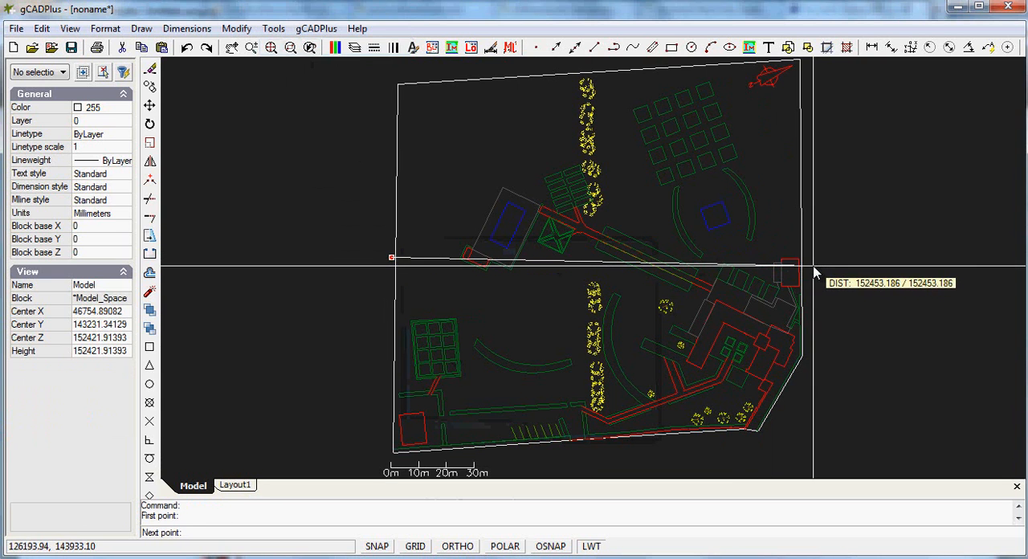
left_click(812, 266)
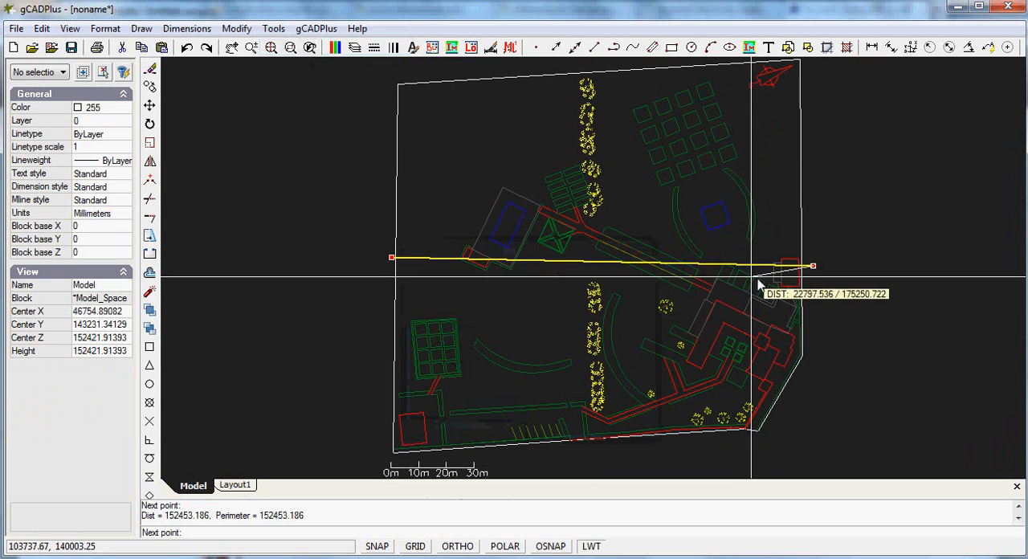
right_click(808, 284)
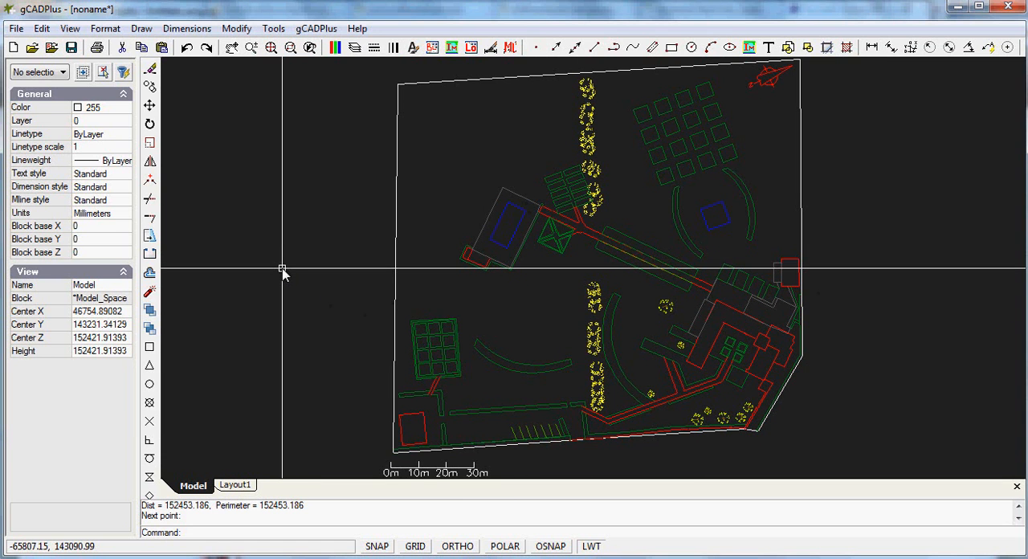
Rename the layout to "A1Sheet: Scale 1:500"
left_click(235, 486)
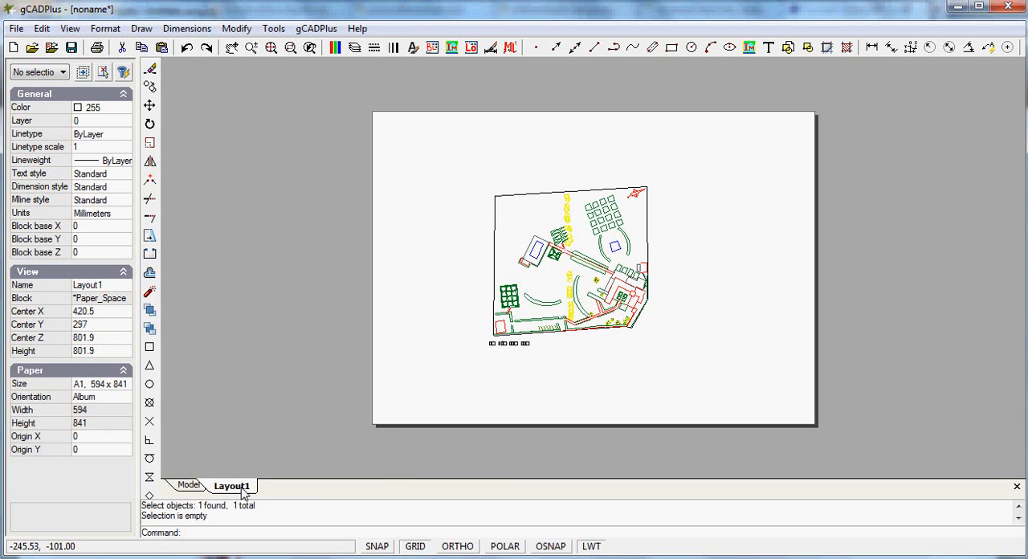
right_click(242, 490)
left_click(306, 430)
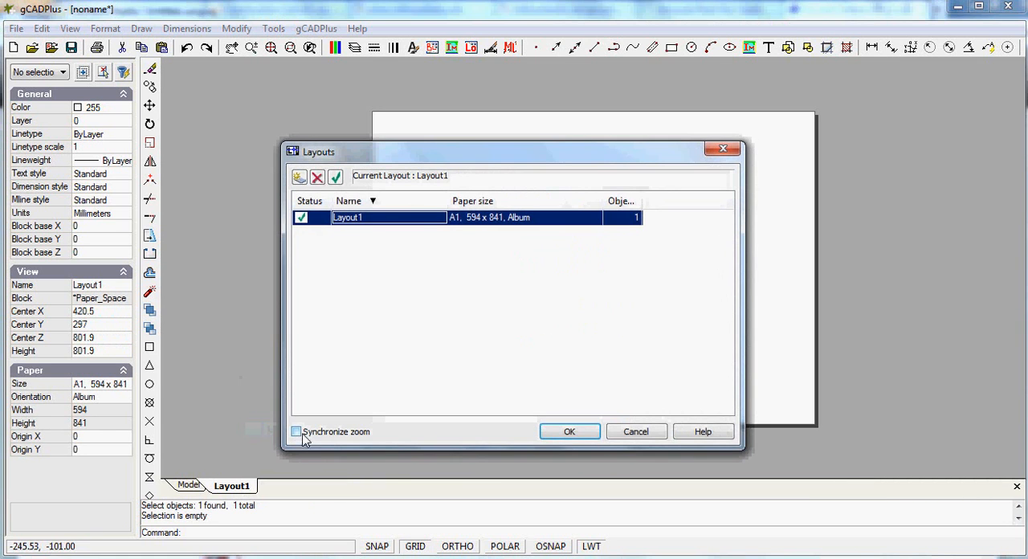
double_click(377, 216)
key("BackSpace")
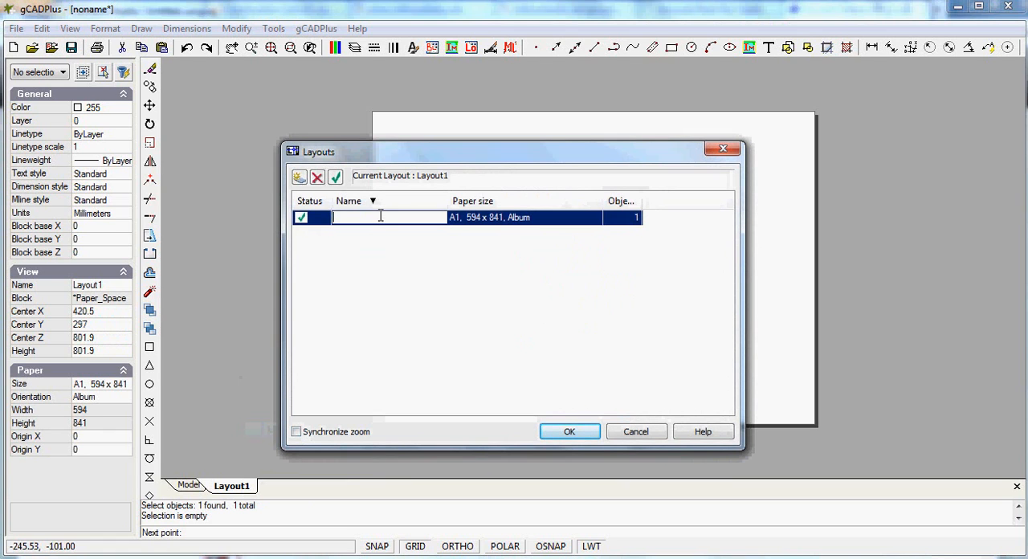
type("A1Sheet: Scale 1")
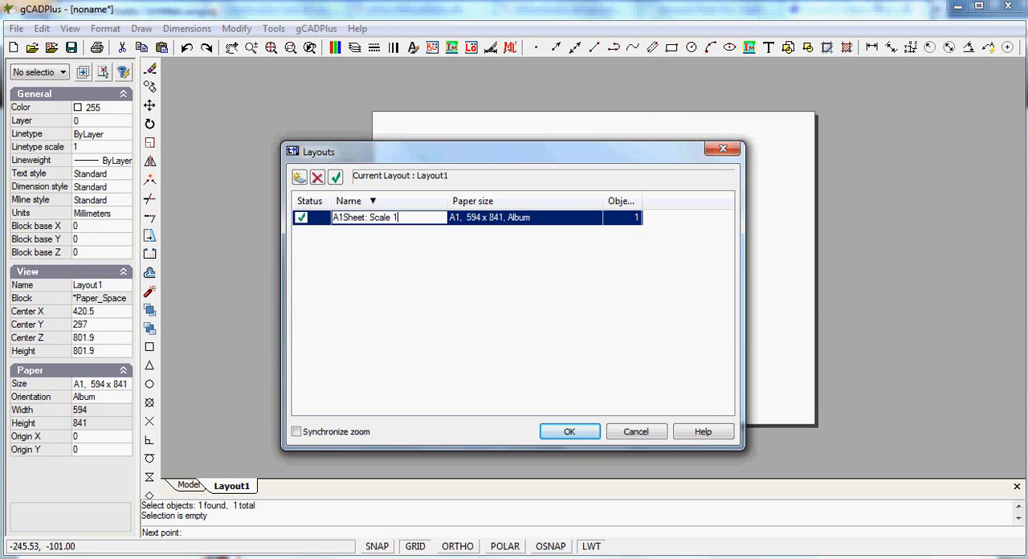
type(":500")
key("Return")
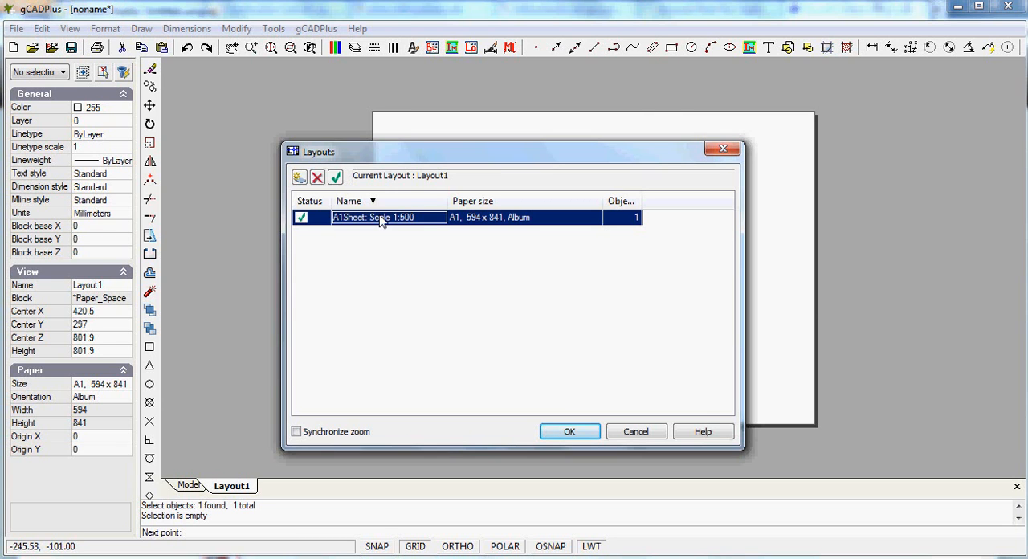
left_click(569, 432)
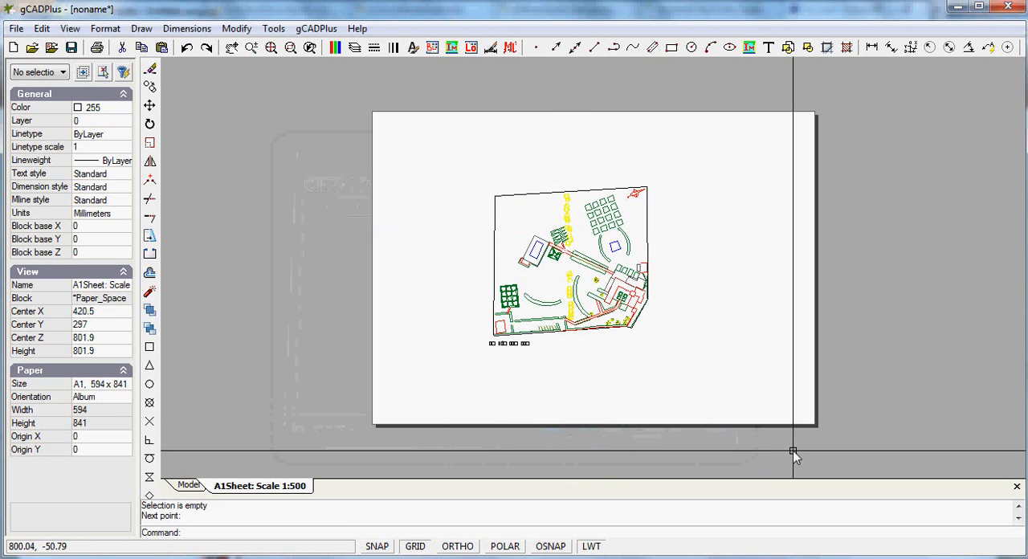
Select the layout's viewport and set its view scale to 250
left_click(838, 448)
left_click(596, 287)
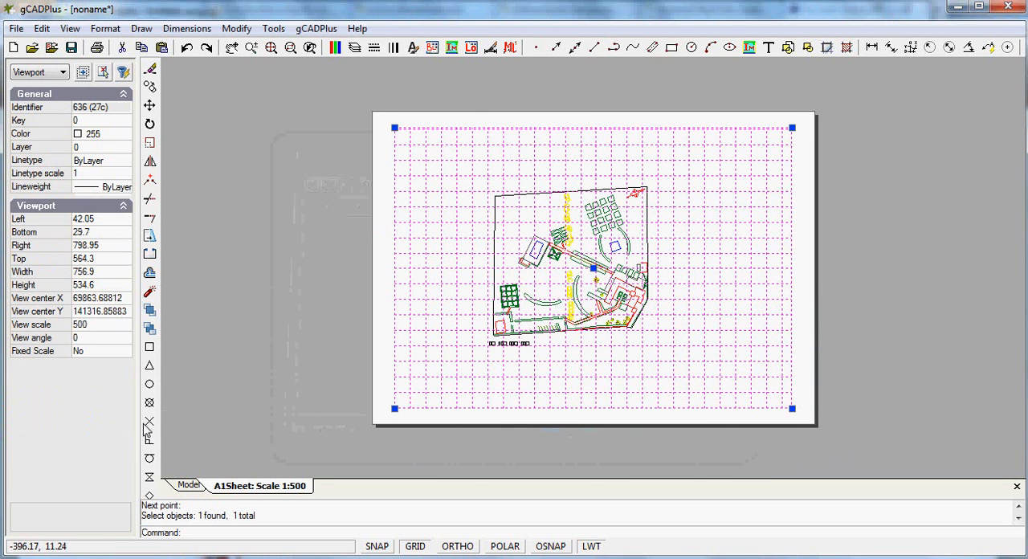
left_click(90, 325)
type("25")
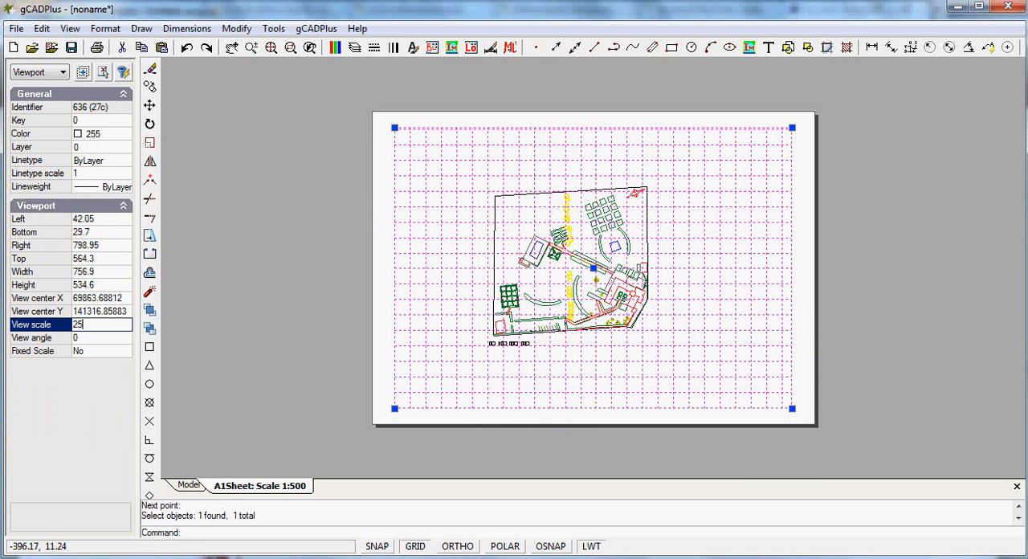
type("0")
key("Return")
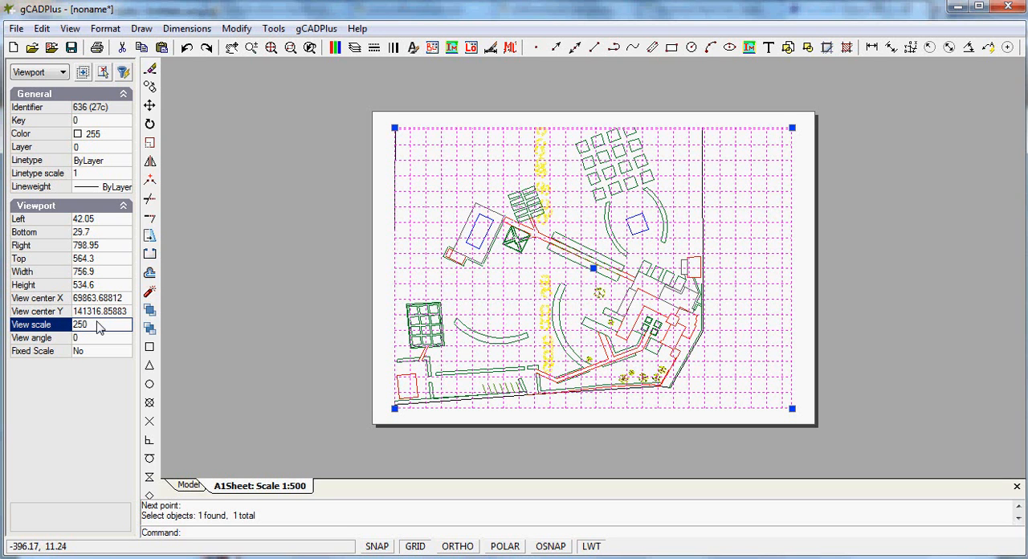
Set the viewport's view scale to 100
double_click(98, 324)
type("100")
key("Return")
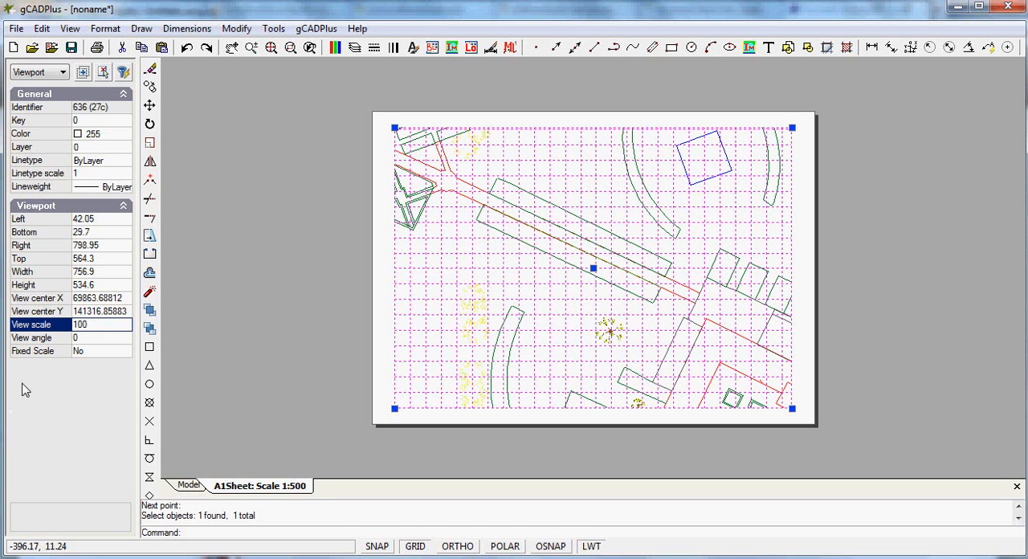
Set the viewport's view scale to 500 and lock it by setting Fixed Scale to Yes
left_click(94, 324)
type("500")
left_click(115, 354)
double_click(114, 354)
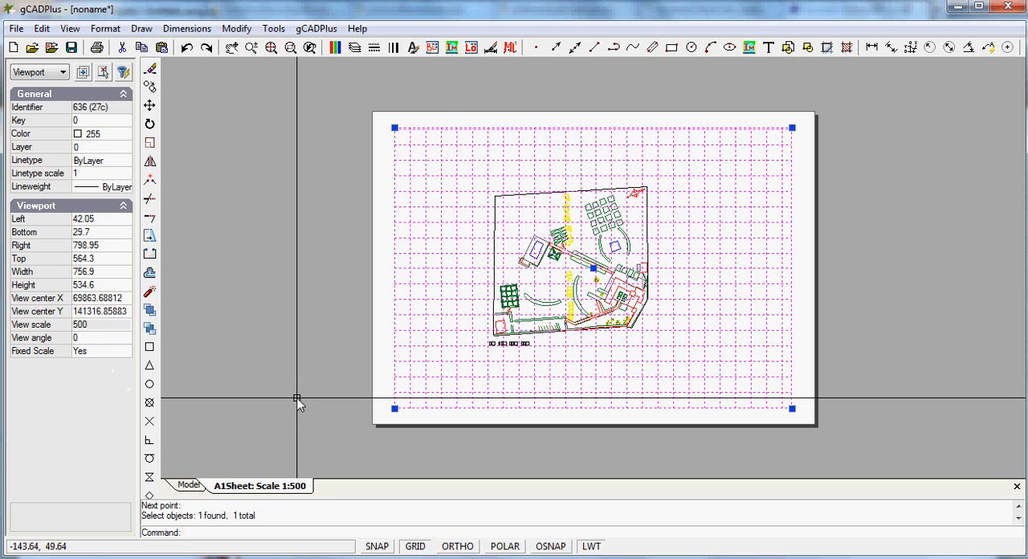
Clear the viewport selection and inspect the scaled garden plan on the layout sheet
right_click(506, 386)
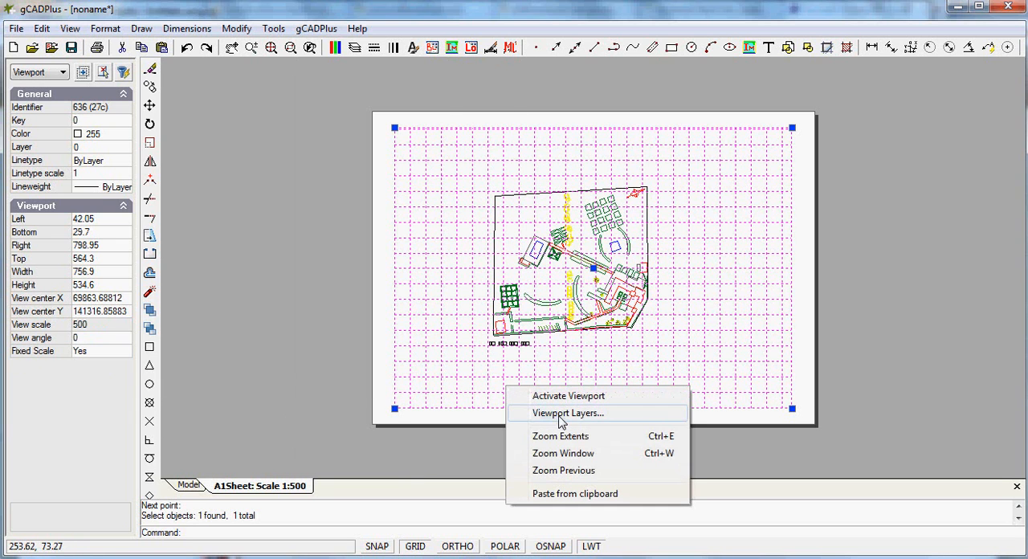
left_click(249, 342)
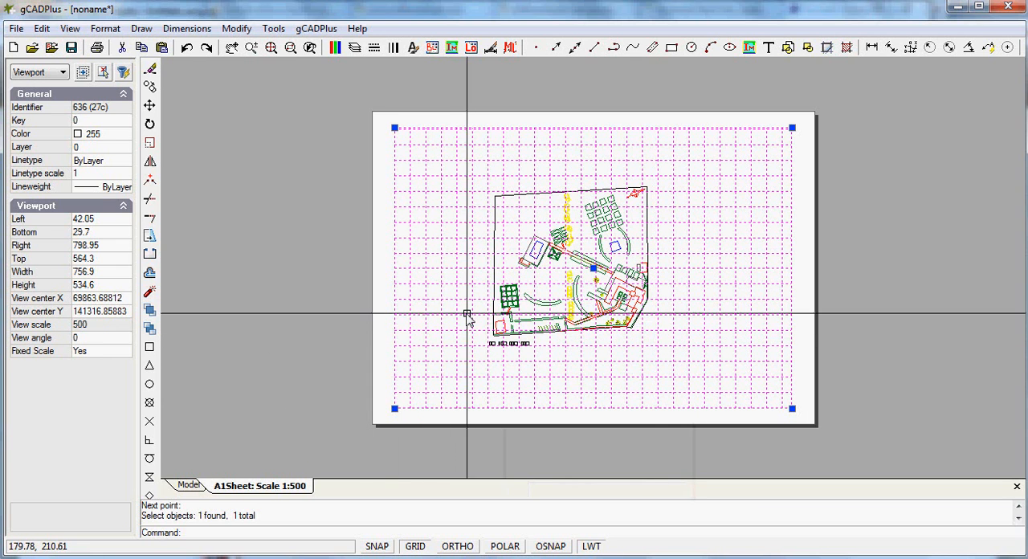
right_click(469, 318)
right_click(278, 309)
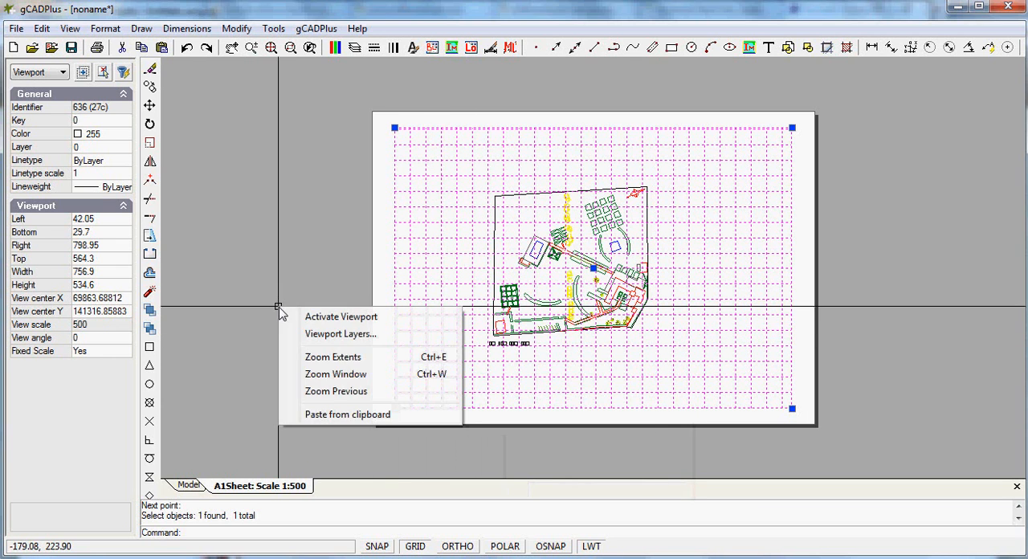
left_click(514, 353)
key("Escape")
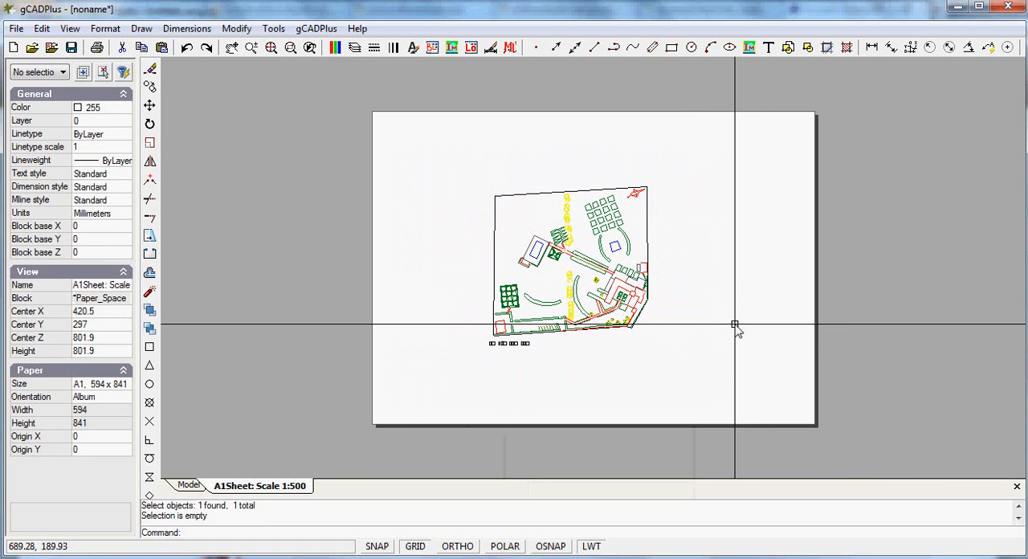
scroll(731, 334, "up", 5)
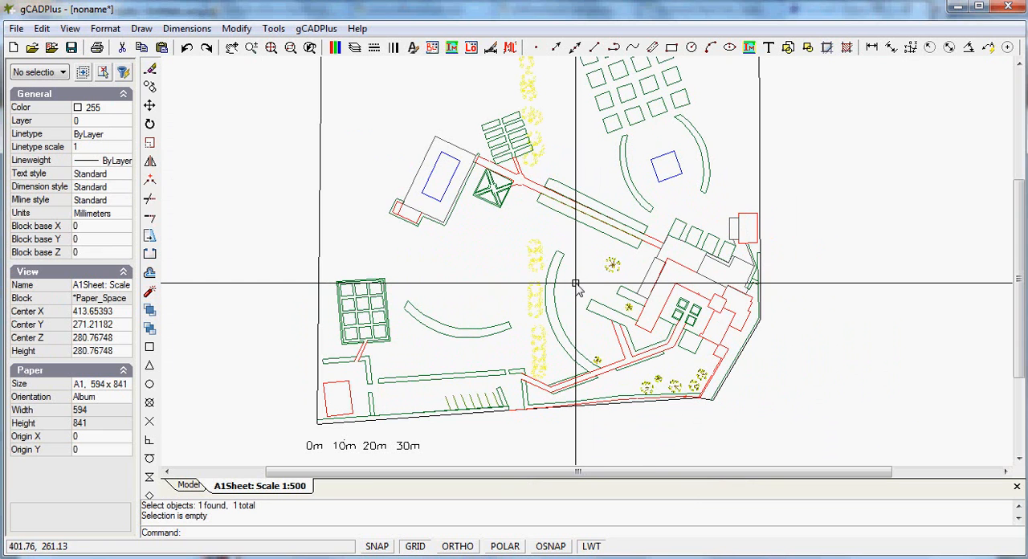
Open the "A3Sheet: Scale 1:100 Parking Area" layout and display its viewport's frame on the model
scroll(575, 285, "down", 4)
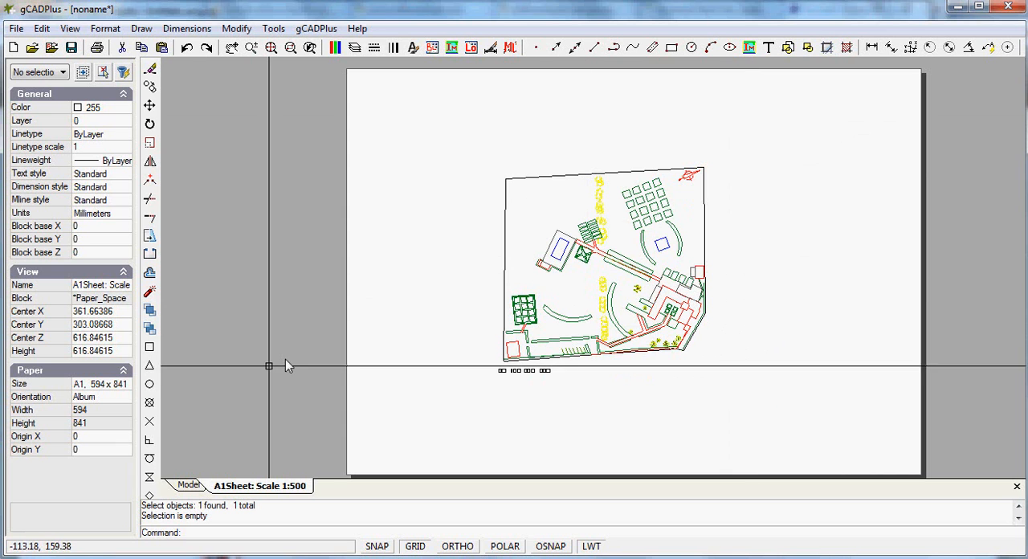
left_click(188, 486)
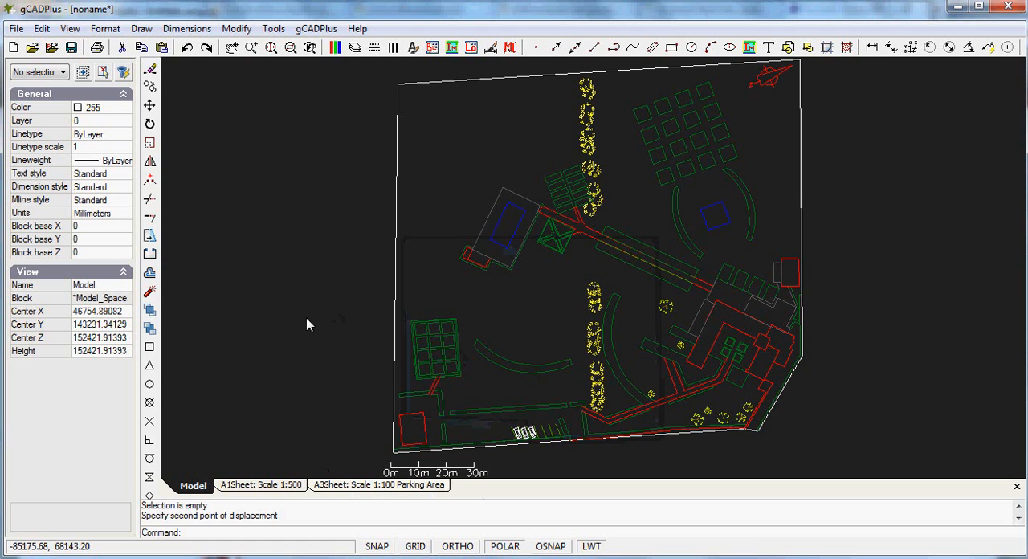
left_click(363, 485)
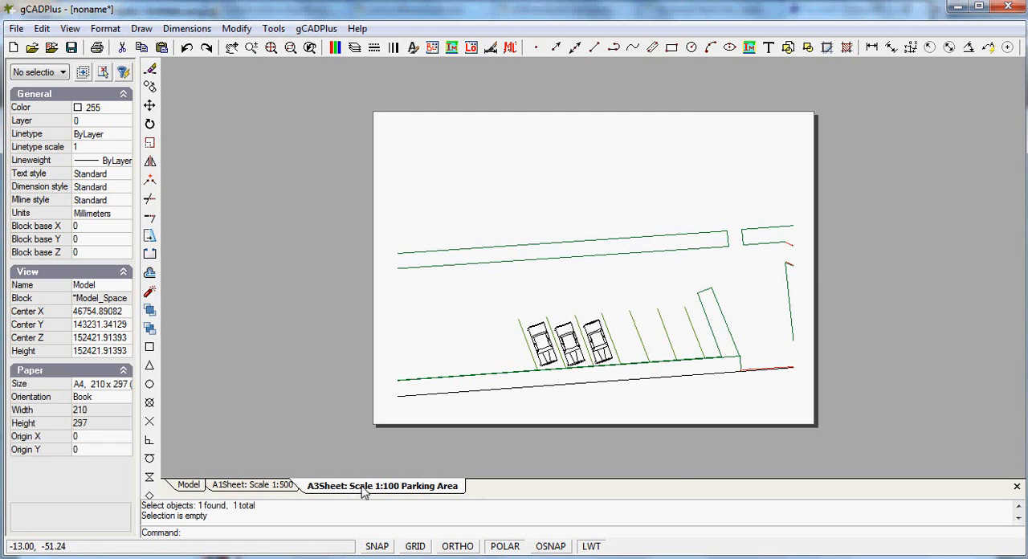
left_click(863, 462)
left_click(726, 319)
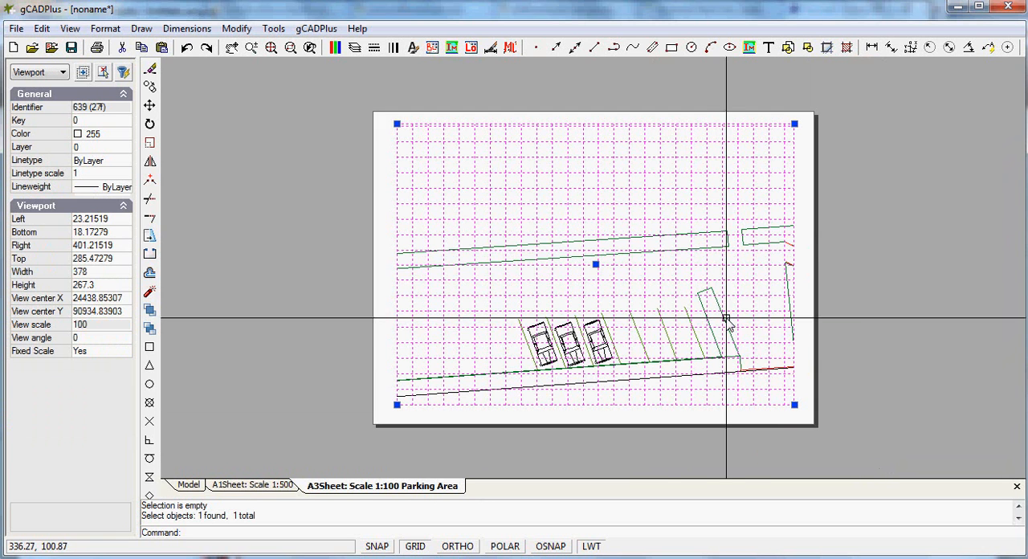
right_click(668, 281)
left_click(711, 291)
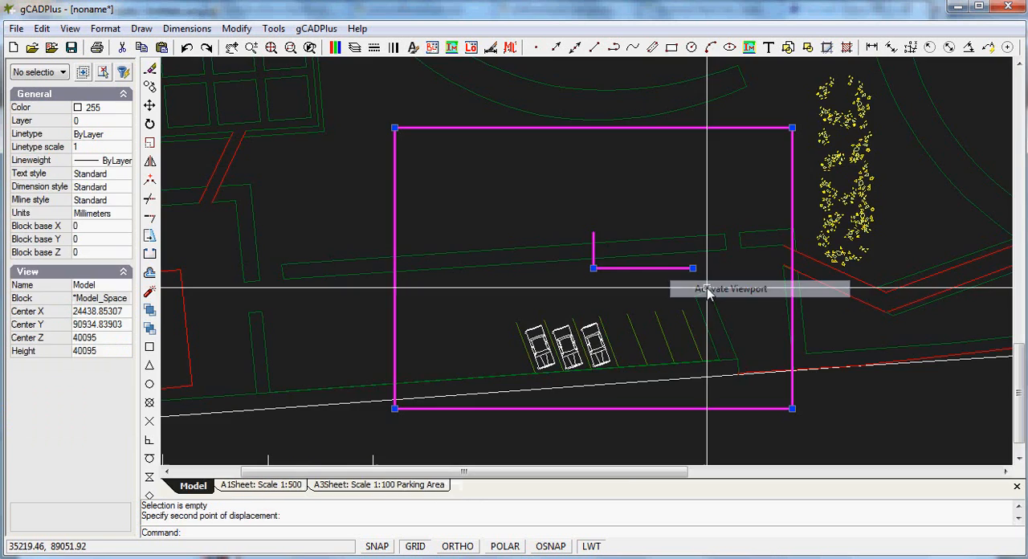
Shift and slightly rotate the viewport frame over the parking area in model space to a view angle of about 356.84, and display it on the layout
left_click(613, 287)
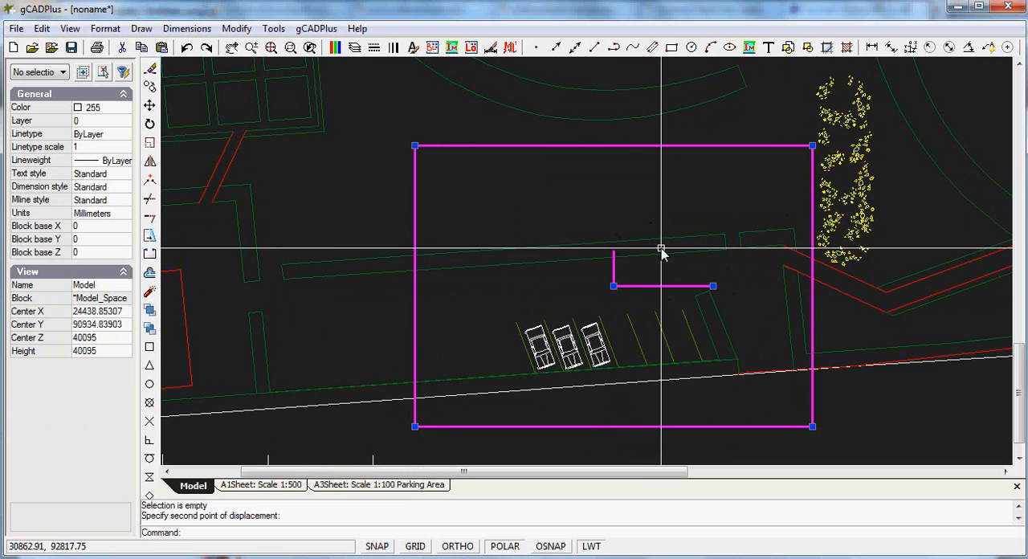
left_click(812, 145)
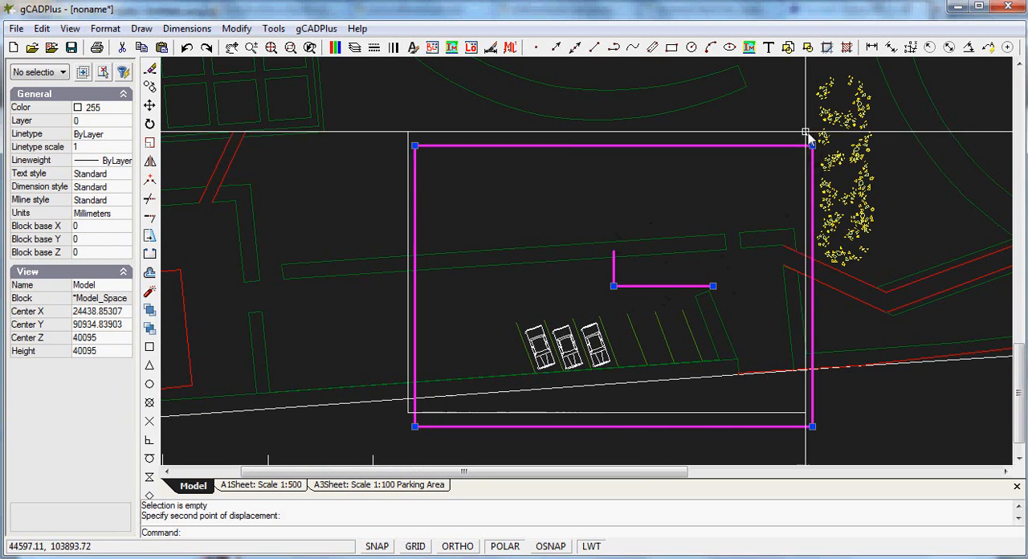
left_click(812, 149)
left_click(713, 290)
left_click(726, 284)
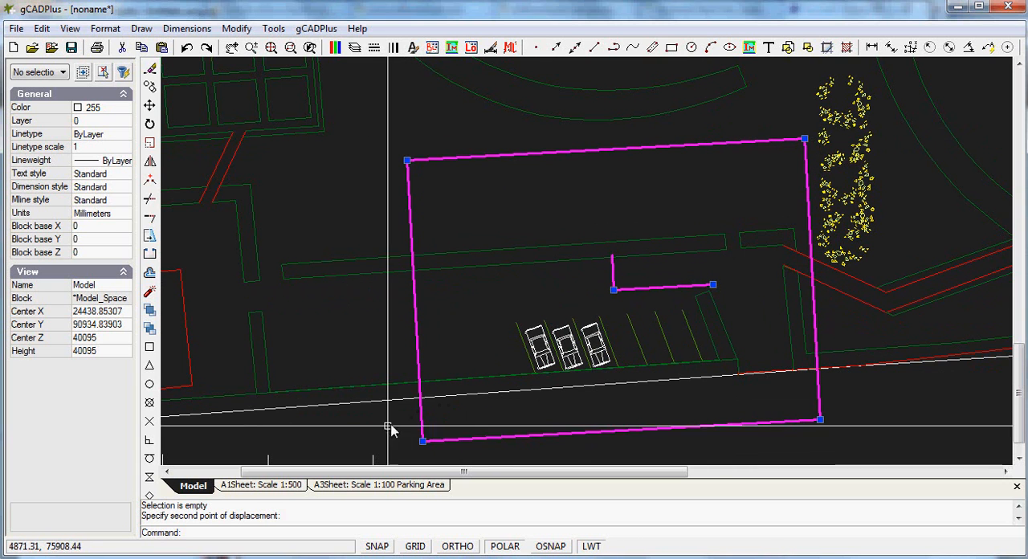
right_click(482, 355)
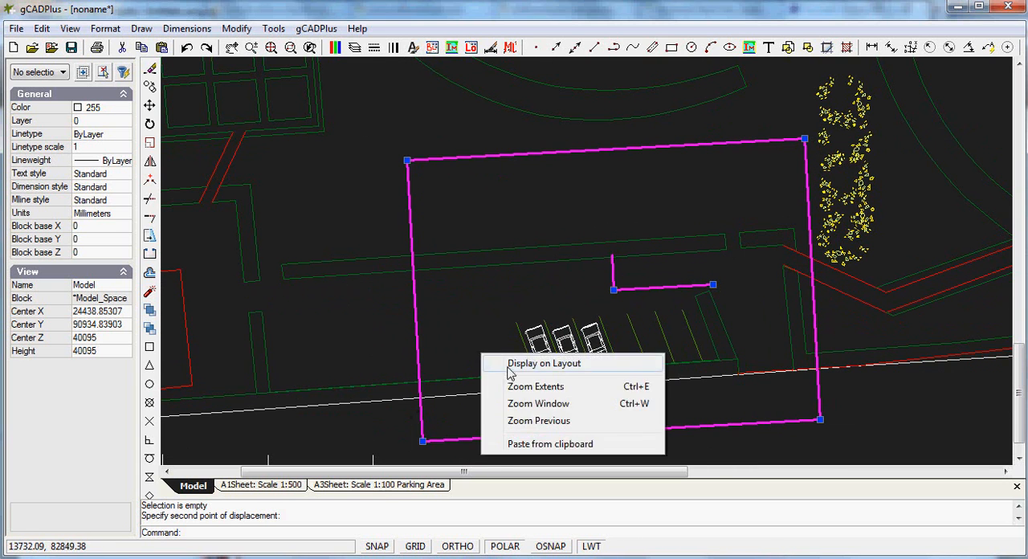
left_click(522, 360)
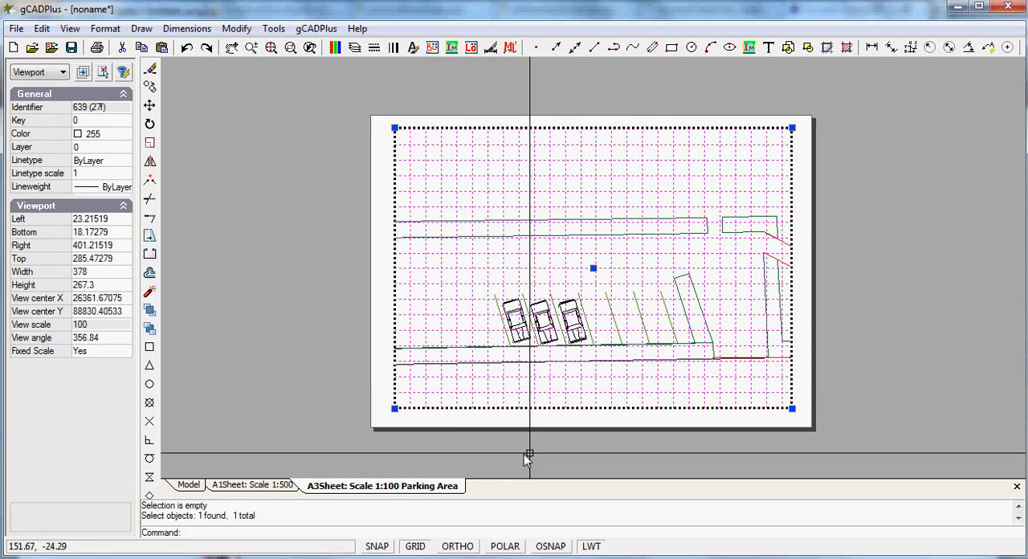
Clear the selection and deactivate the parking area viewport on the A3 layout
key("Escape")
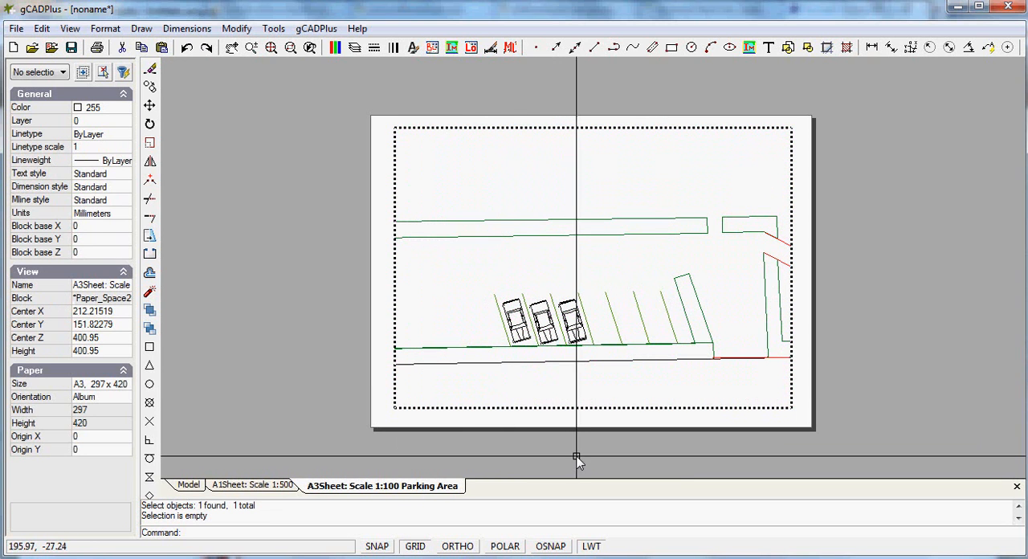
right_click(646, 348)
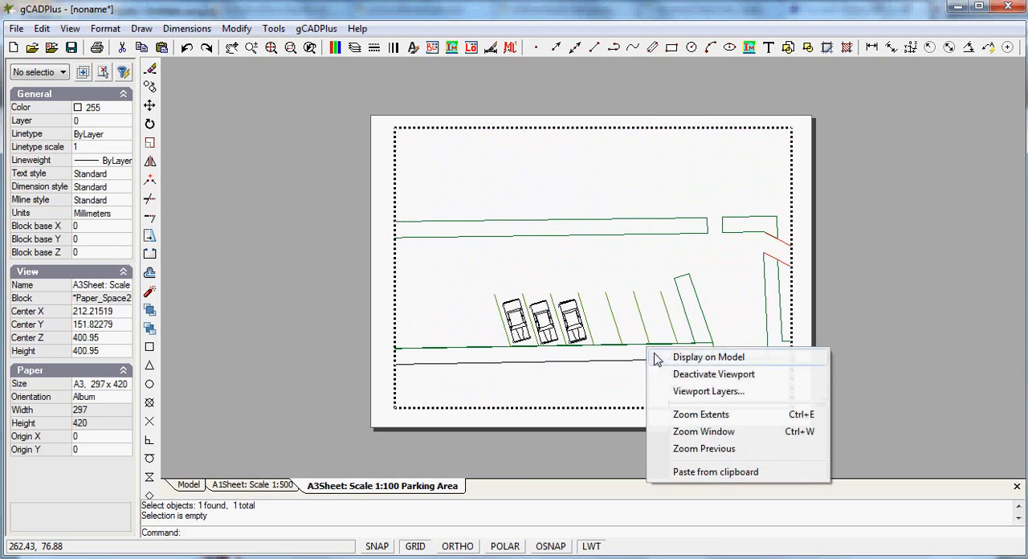
left_click(706, 378)
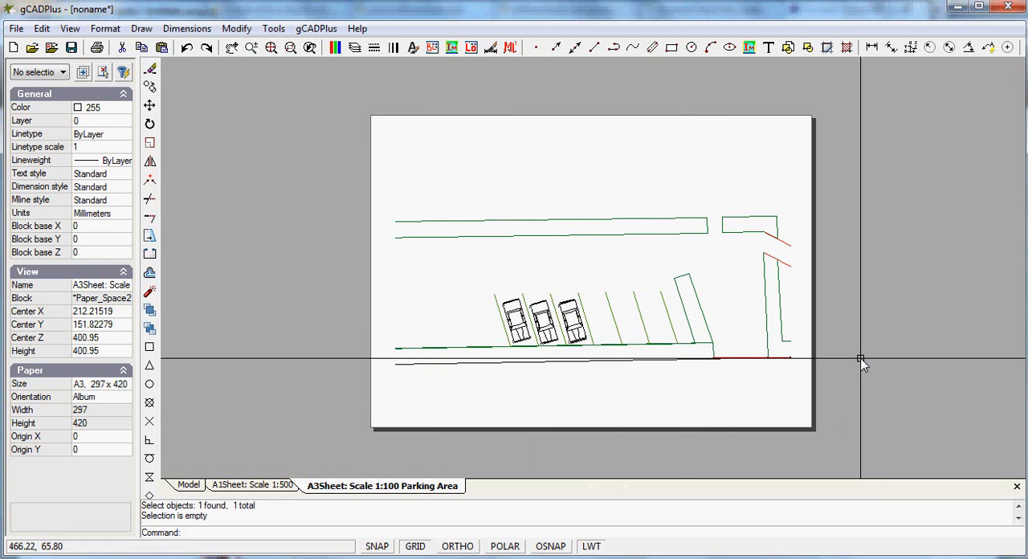
Move the A3 layout's viewport slightly down and to the right, and reduce it to about 380 by 180 mm by its upper-right corner
left_click_drag(867, 455, 711, 318)
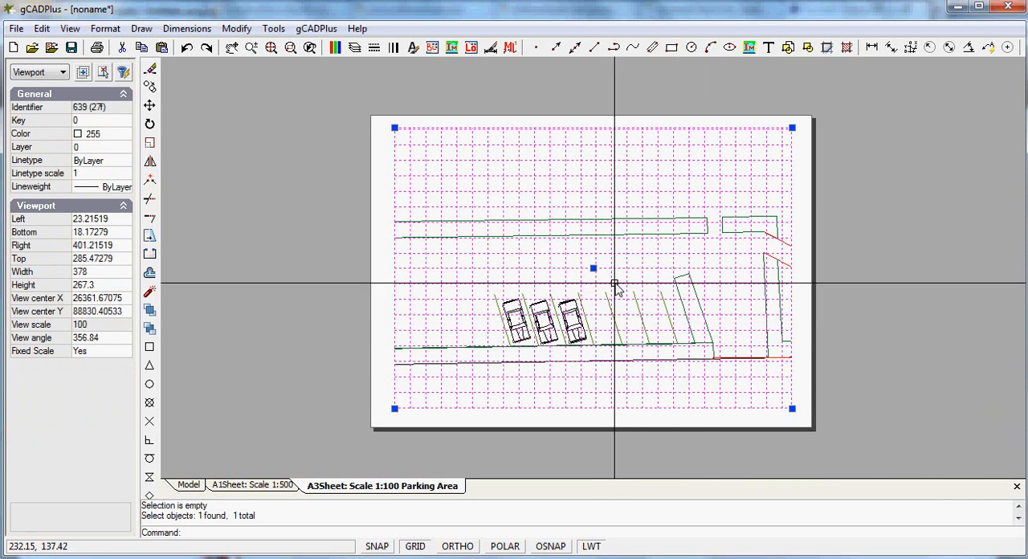
mouse_move(595, 270)
left_mouse_down()
mouse_move(614, 273)
mouse_move(598, 274)
left_mouse_up()
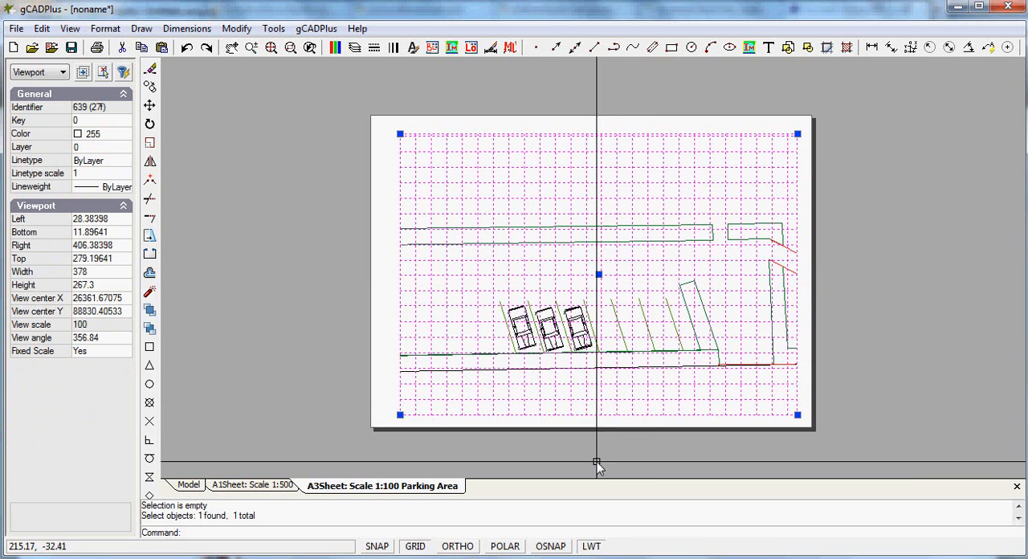
left_click(798, 135)
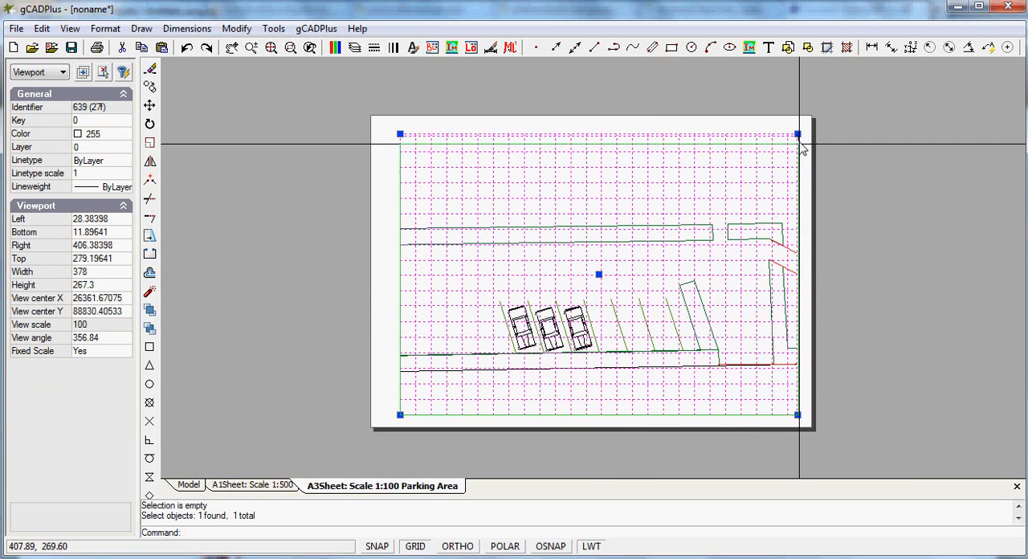
left_click(800, 170)
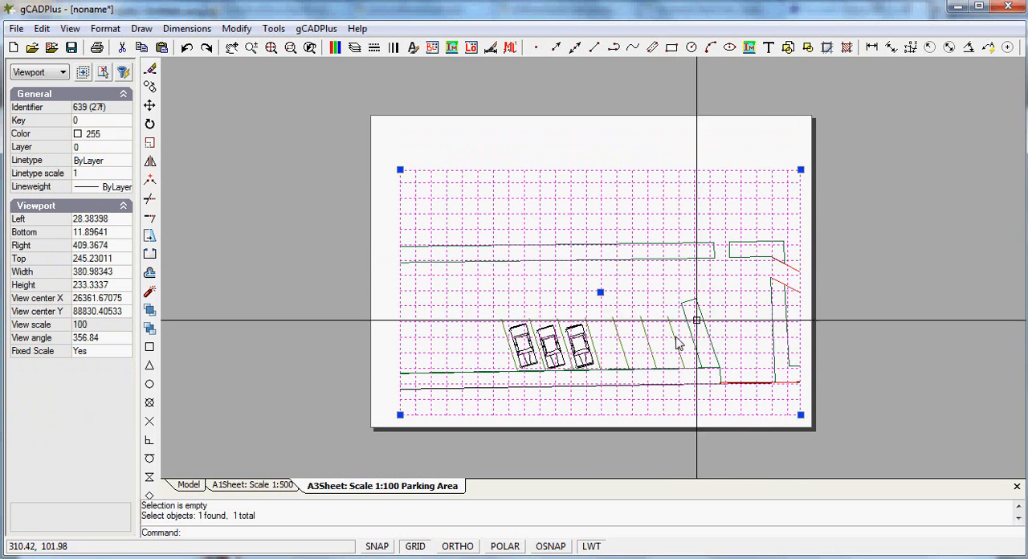
left_click(801, 169)
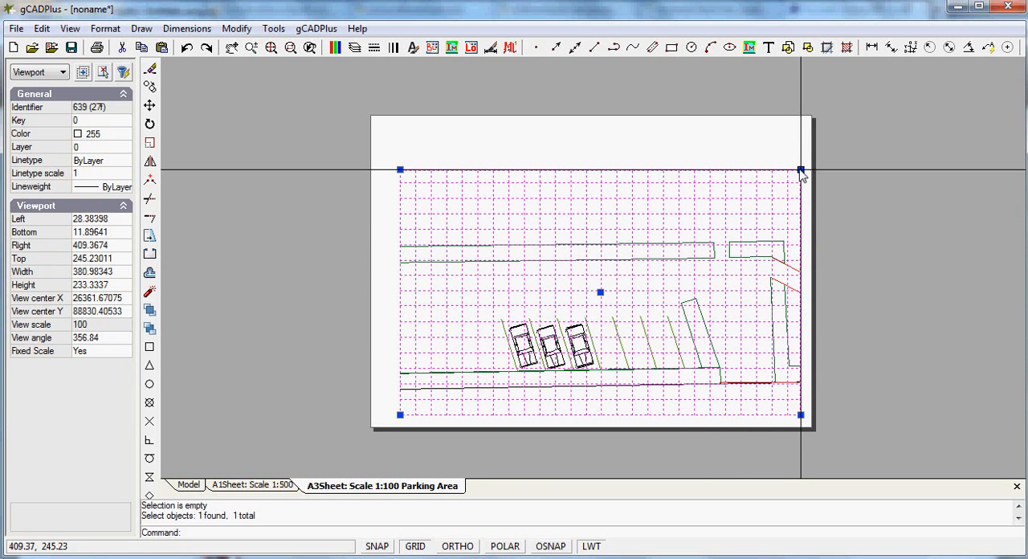
left_click(800, 226)
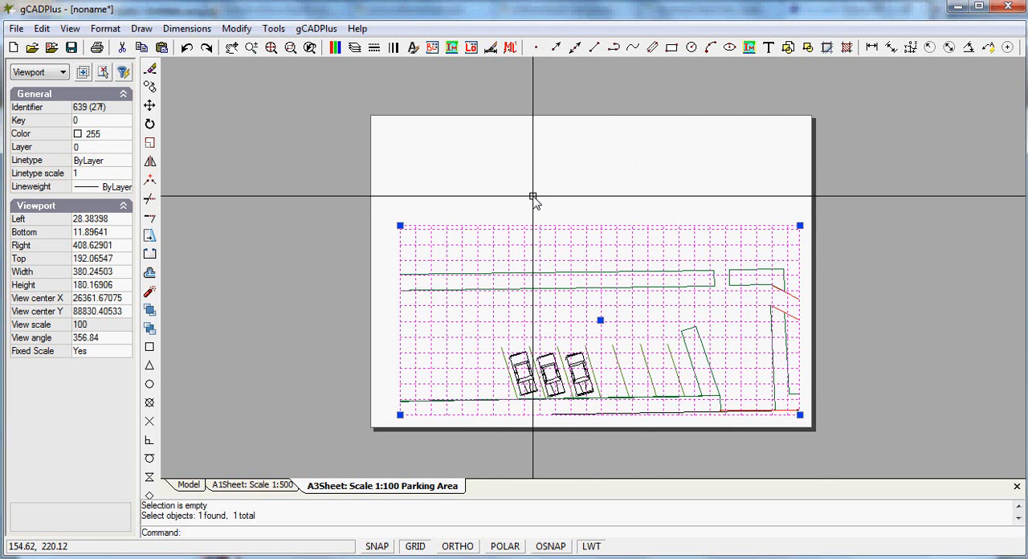
Enlarge the parking area viewport to about 379 by 271 mm by its upper-right corner and clear the selection
left_click(800, 226)
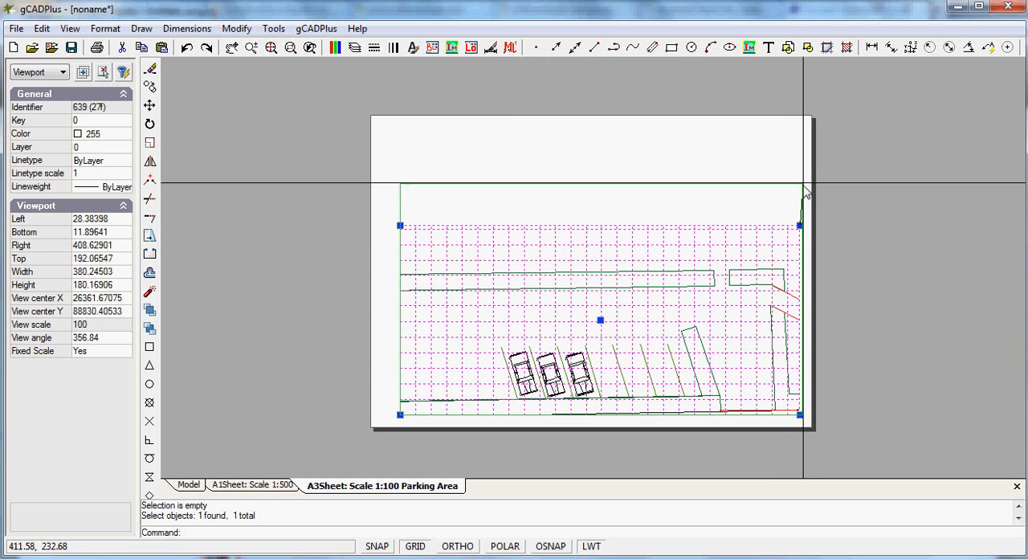
left_click(799, 130)
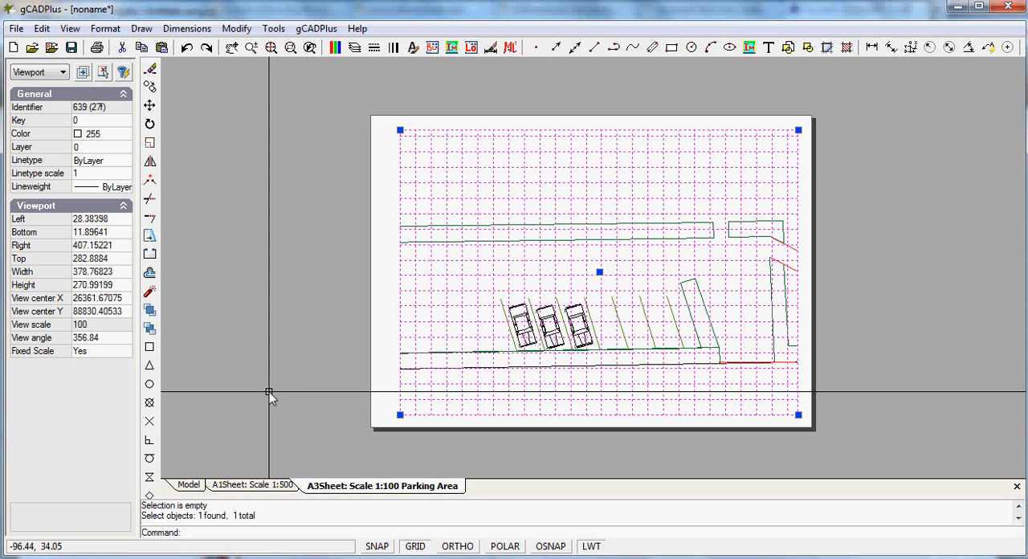
right_click(429, 306)
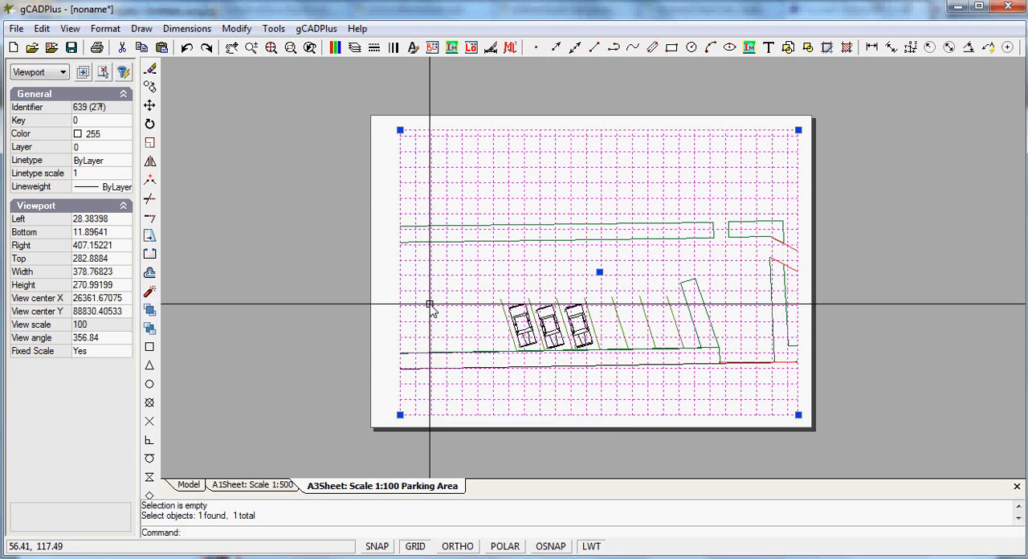
key("Escape")
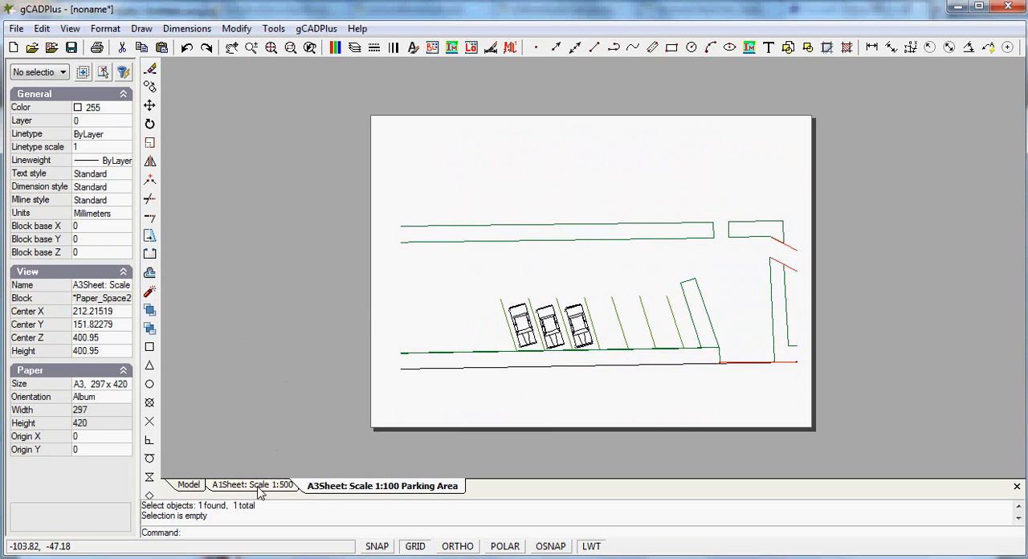
Return to model space and zoom to the extents of the whole garden plan
left_click(189, 485)
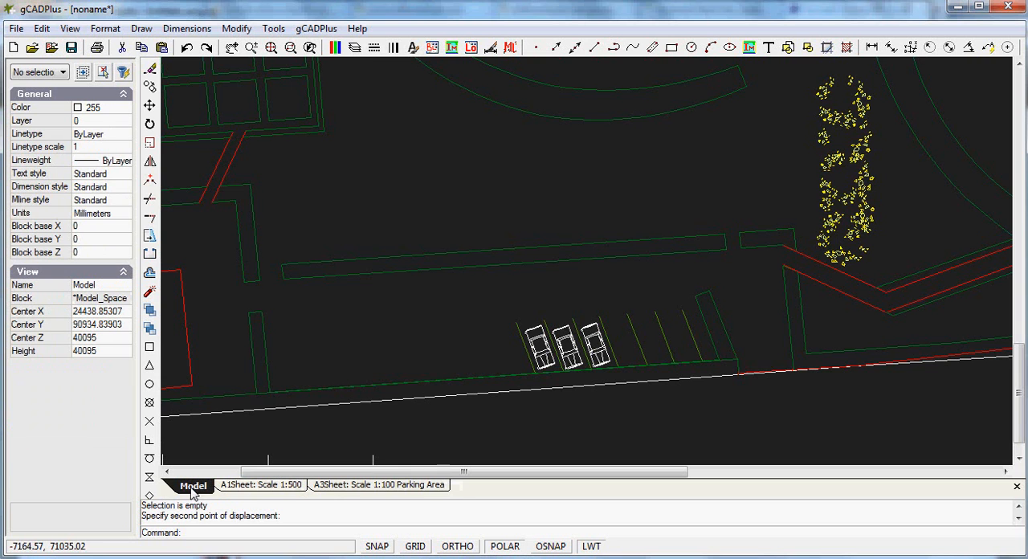
right_click(445, 178)
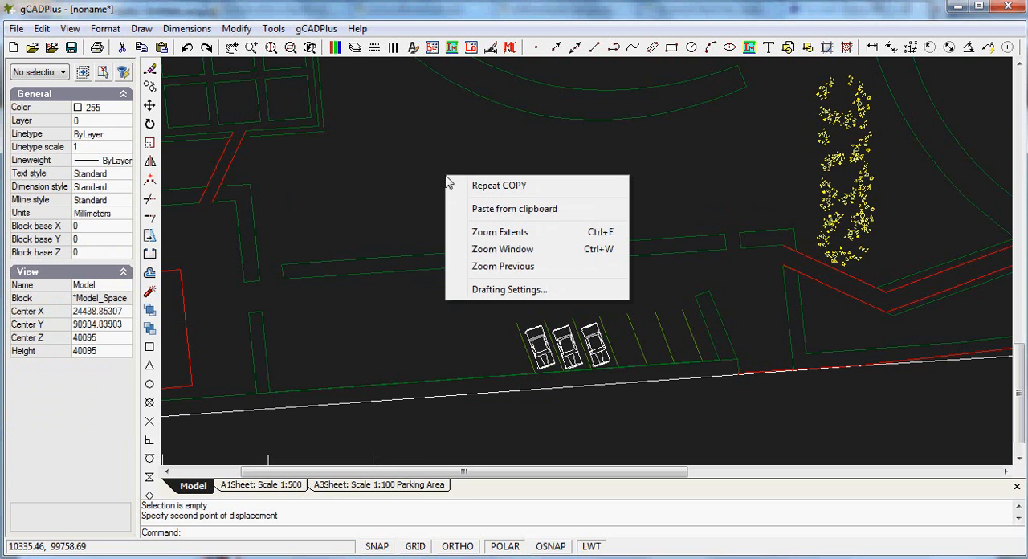
key("Escape")
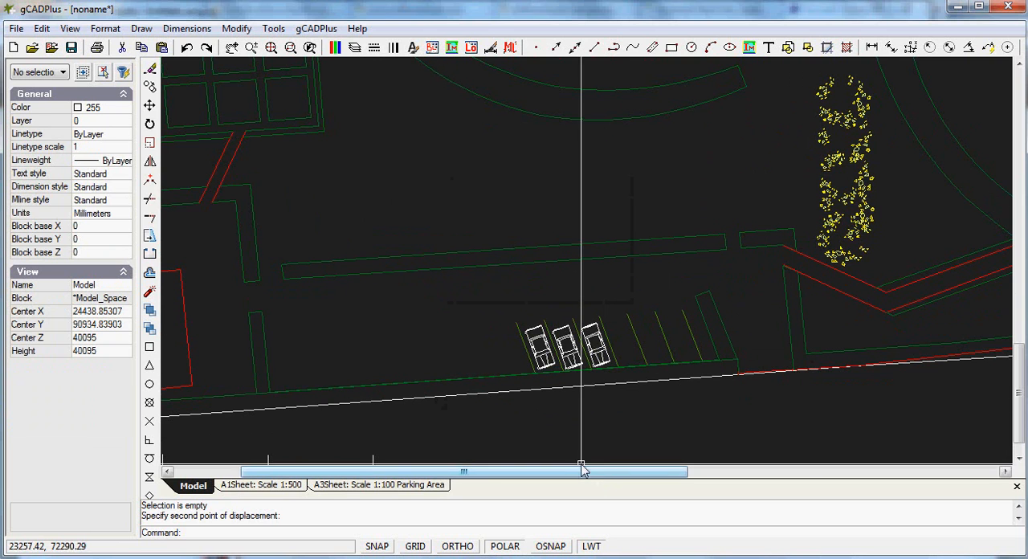
right_click(492, 196)
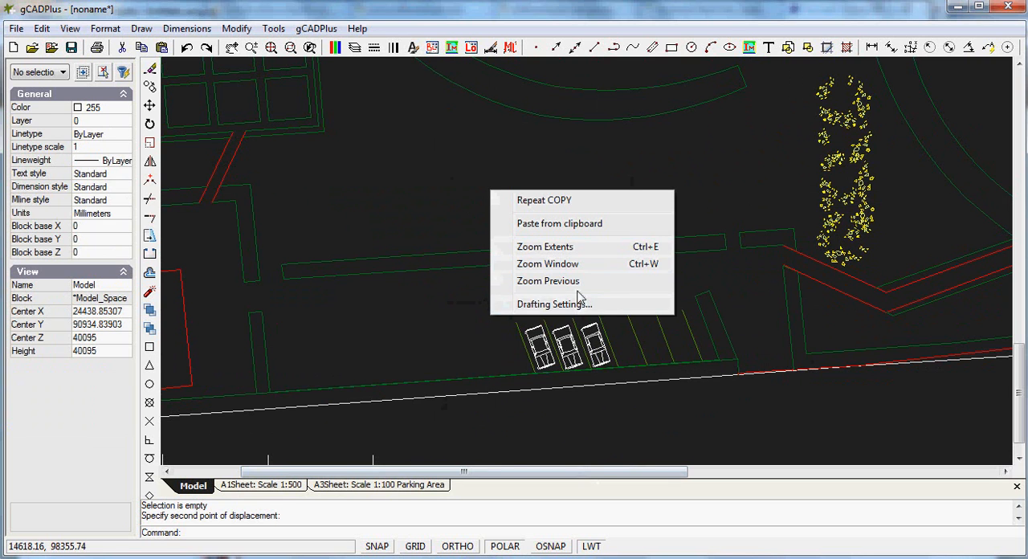
left_click(549, 249)
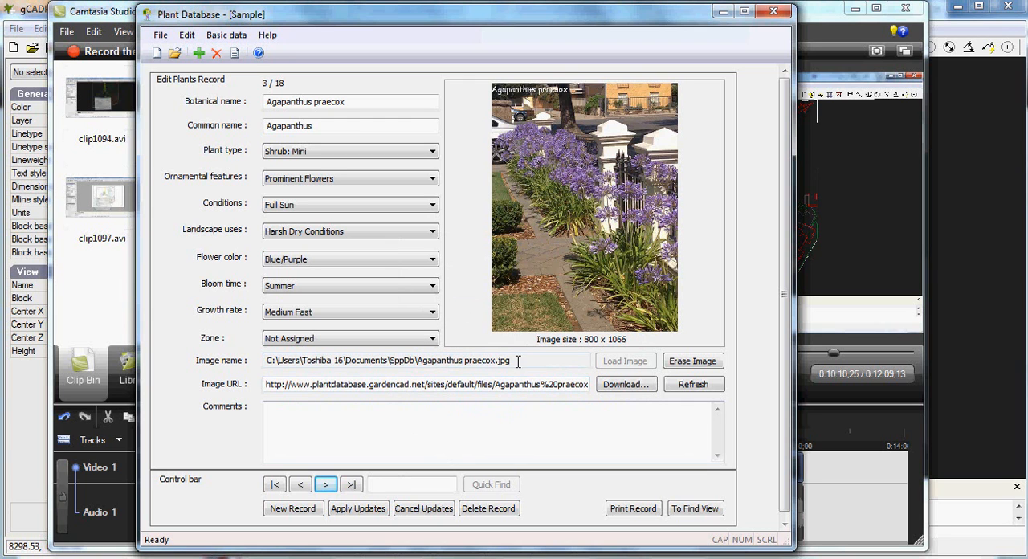
In Plant Database, copy the image file path of the Agapanthus praecox record
left_click_drag(468, 354, 271, 363)
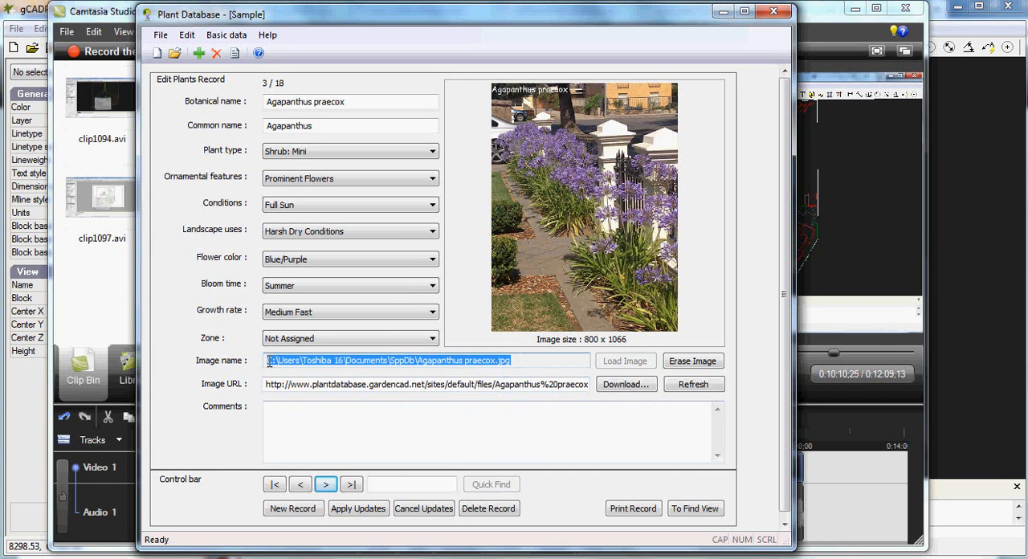
right_click(288, 356)
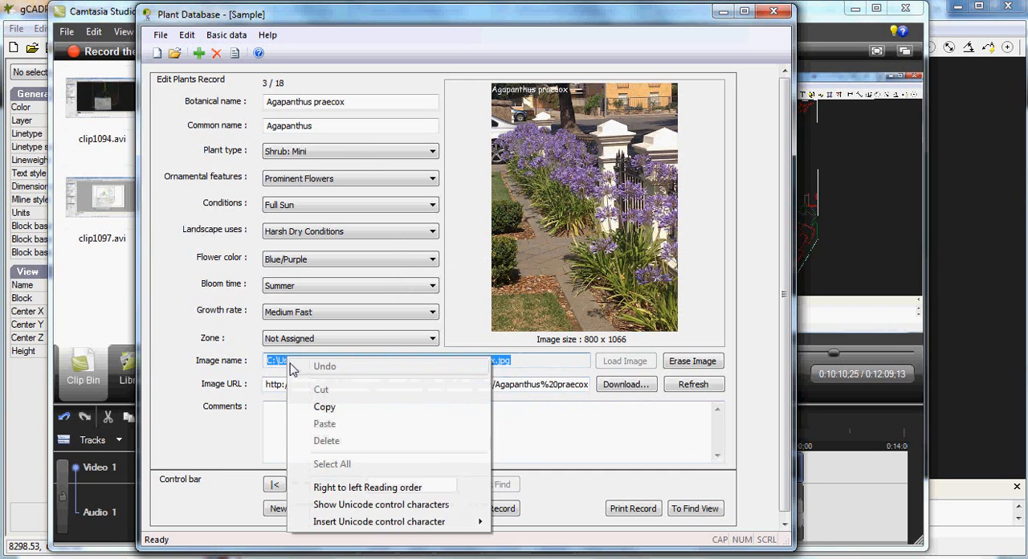
left_click(319, 408)
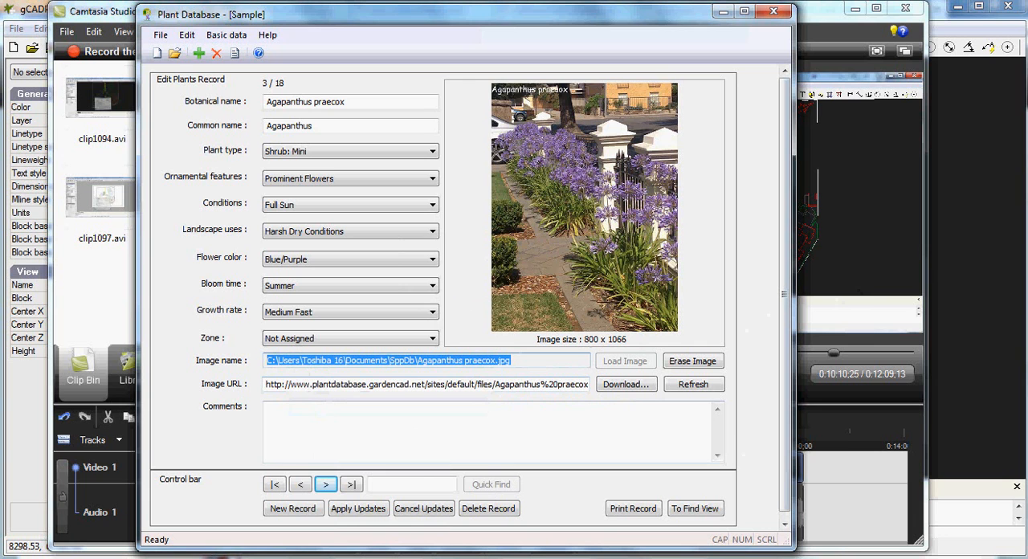
Switch to gCADPlus and, on the A1 1:500 sheet, add Agapanthus praecox.jpg as a raster image using the copied file path
key("alt+Tab")
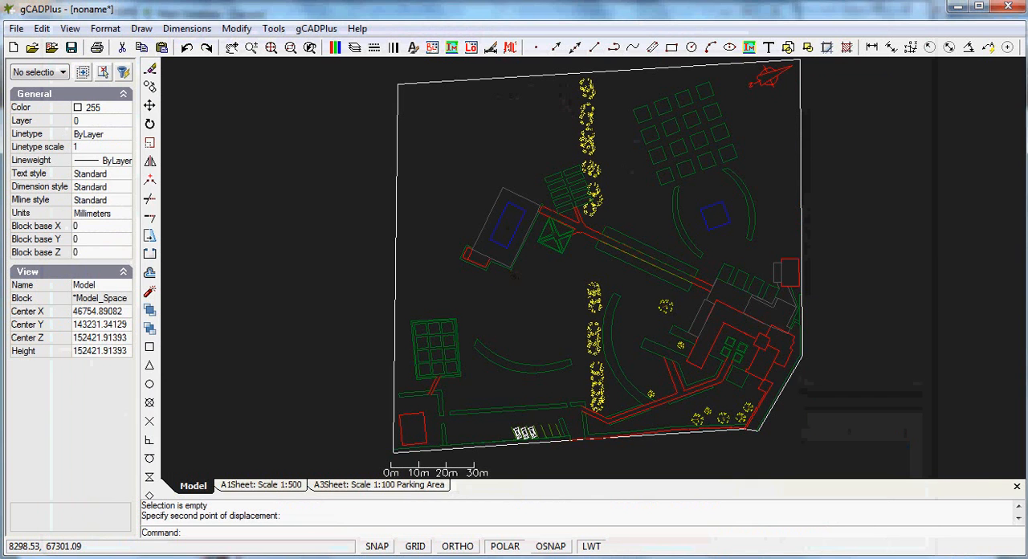
left_click(263, 485)
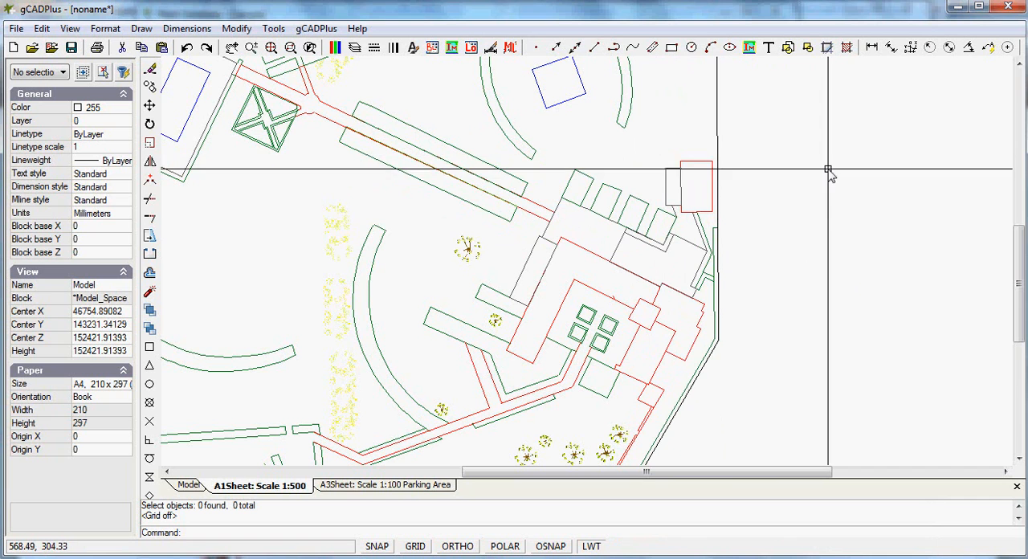
left_click(105, 28)
mouse_move(141, 28)
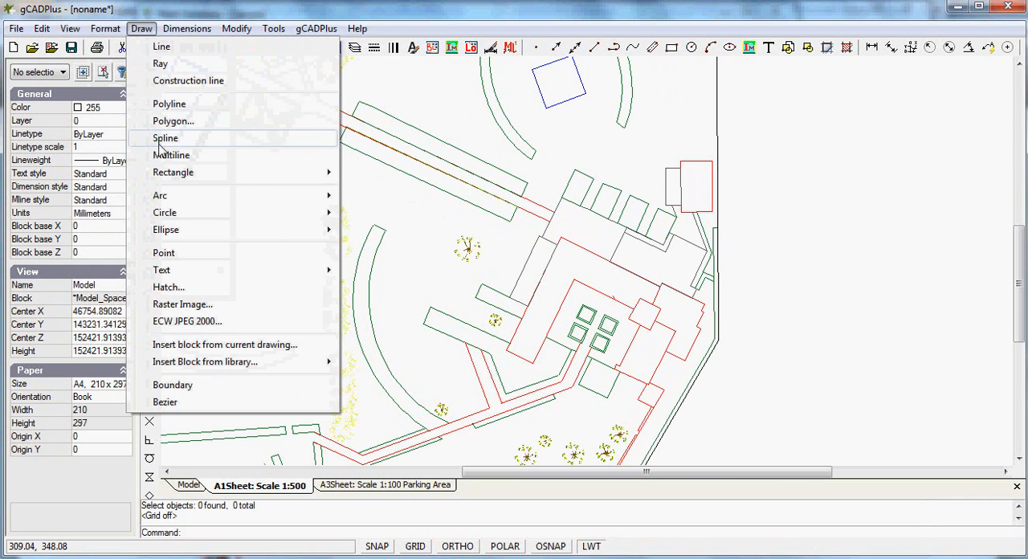
left_click(184, 304)
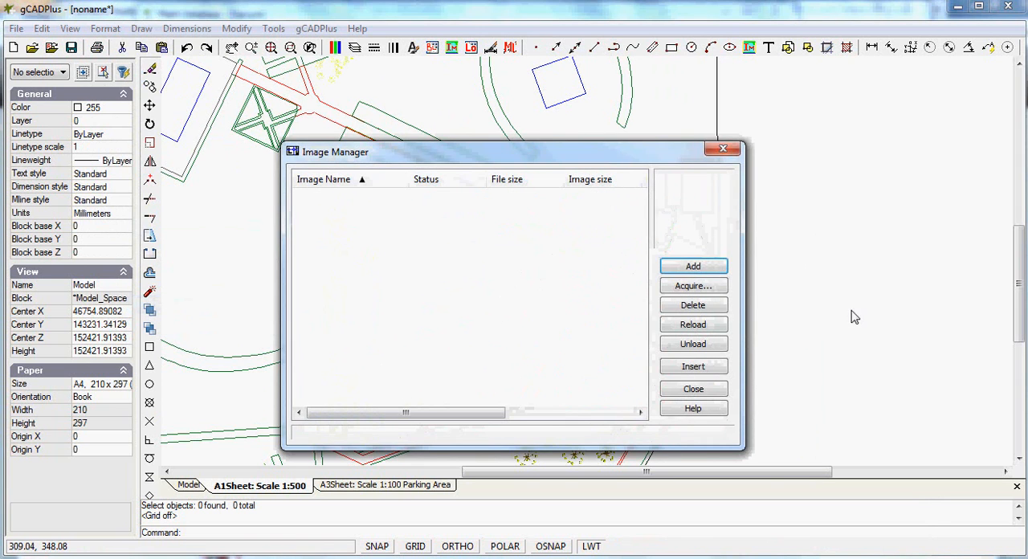
left_click(692, 265)
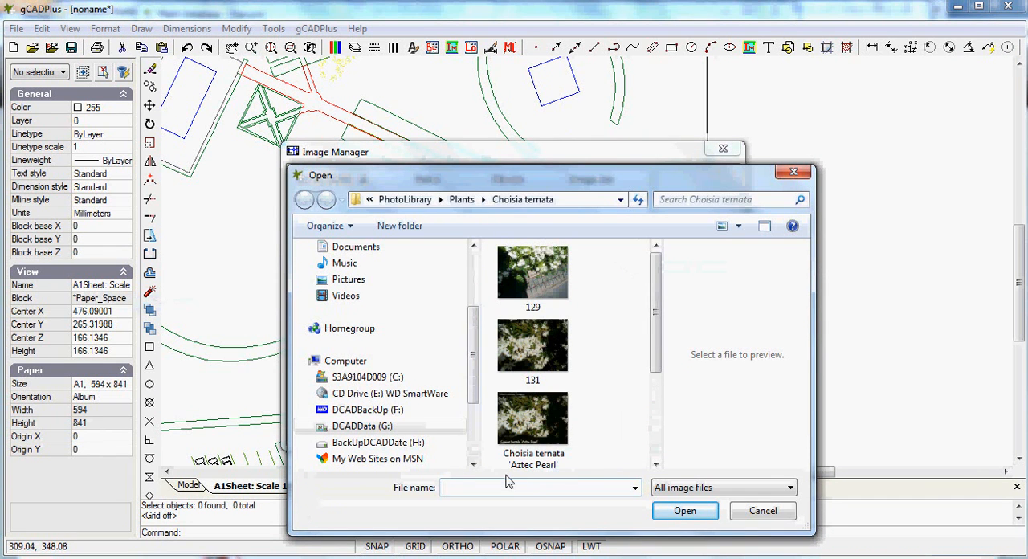
key("ctrl+v")
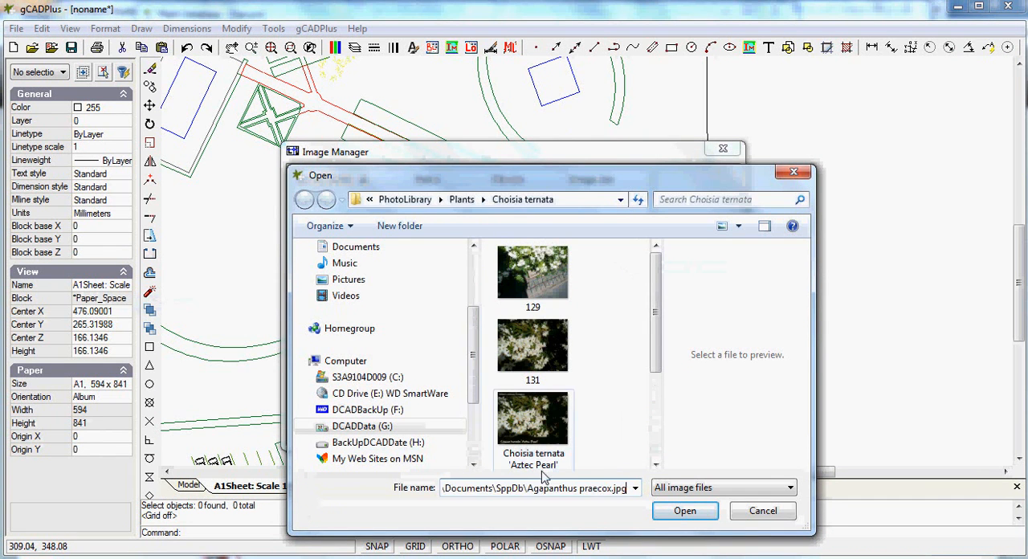
left_click(692, 517)
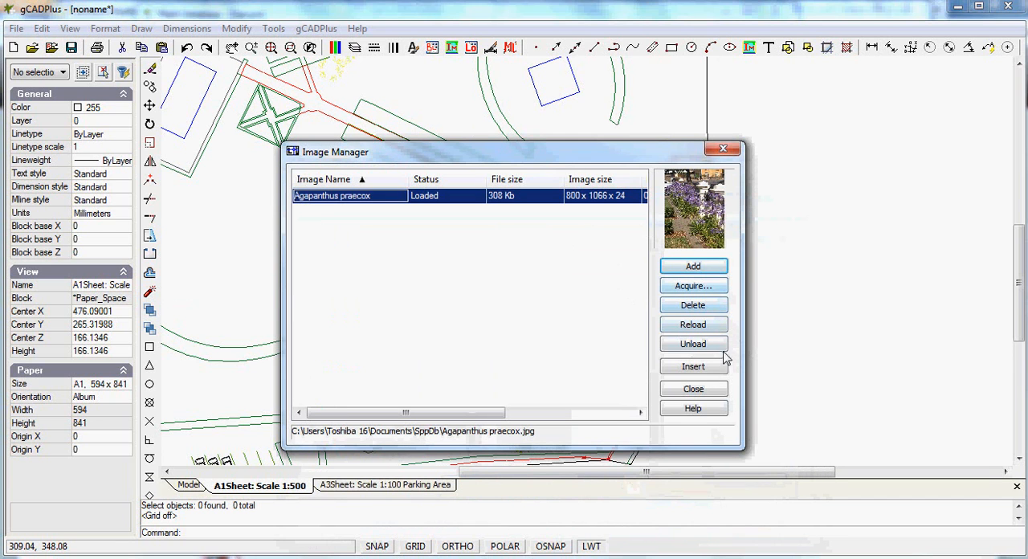
Insert the Agapanthus praecox image beside the garden plan's lower-right part, starting at about 545, 229 and sizing it on-screen
left_click(695, 368)
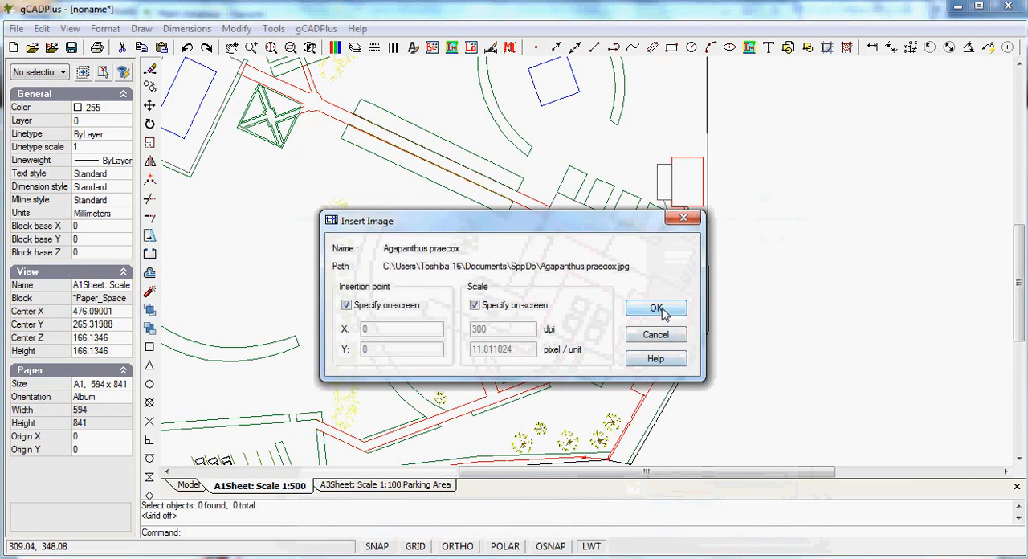
left_click(656, 309)
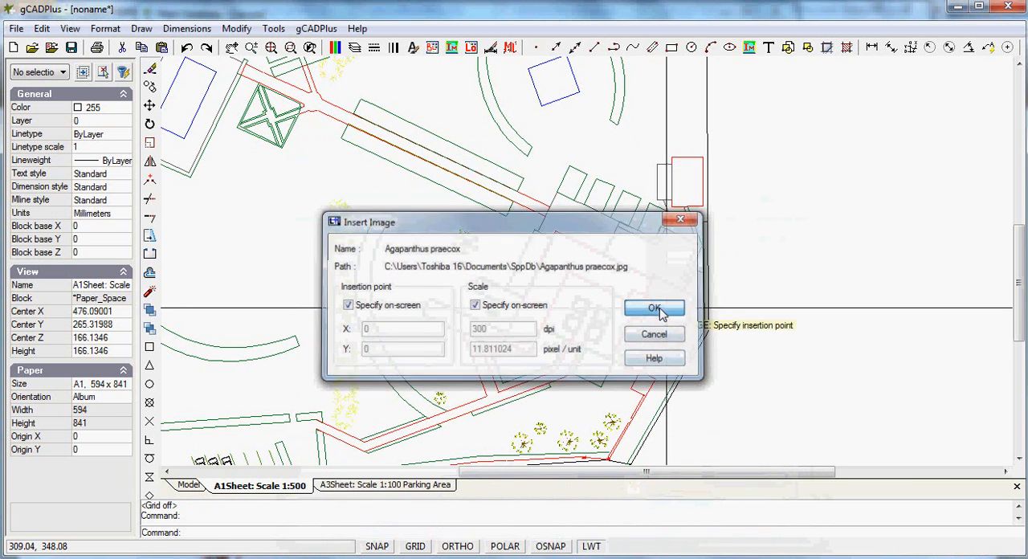
left_click(755, 350)
left_click(944, 105)
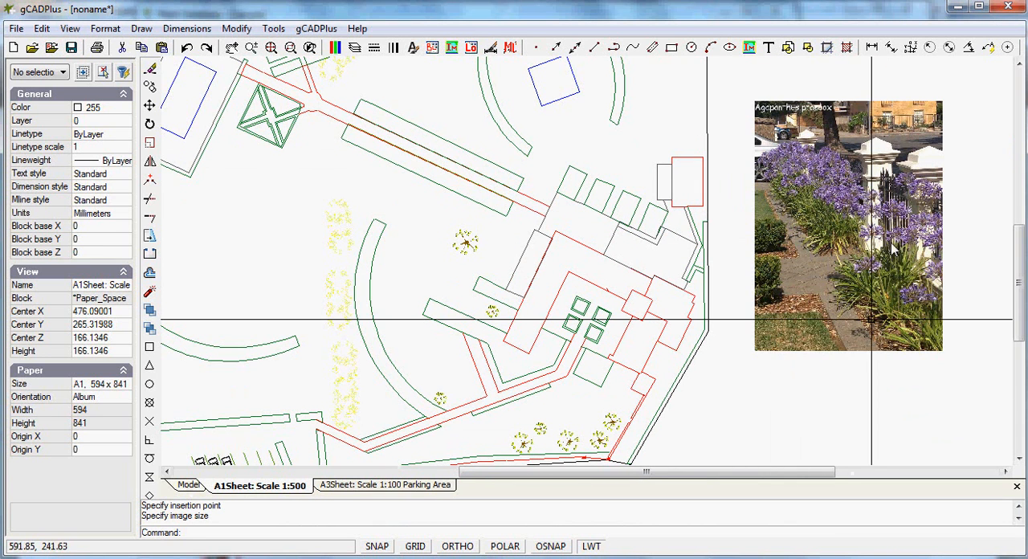
Check model space for the plant image, return to the A1 1:500 sheet and view its full extents
left_click(189, 486)
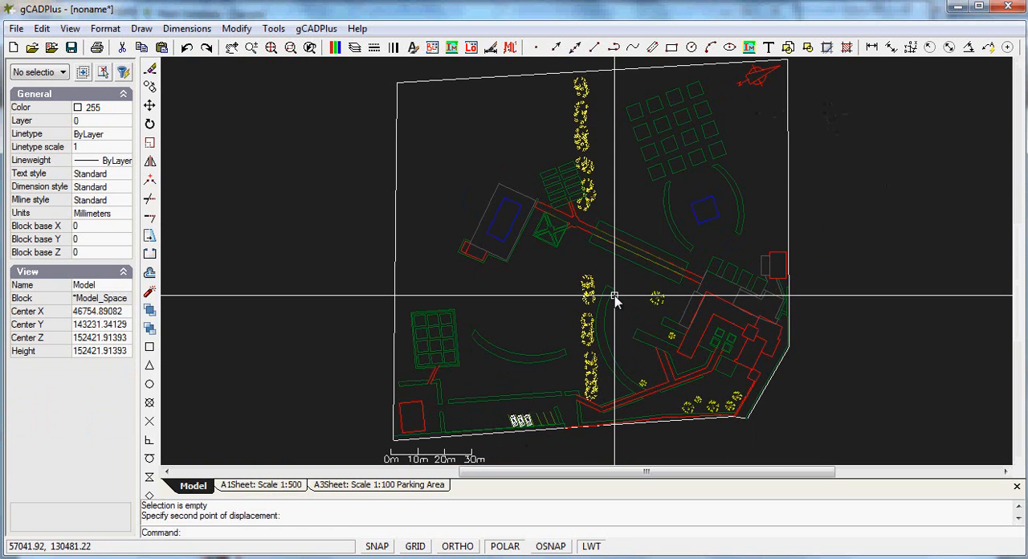
left_click(289, 486)
right_click(742, 385)
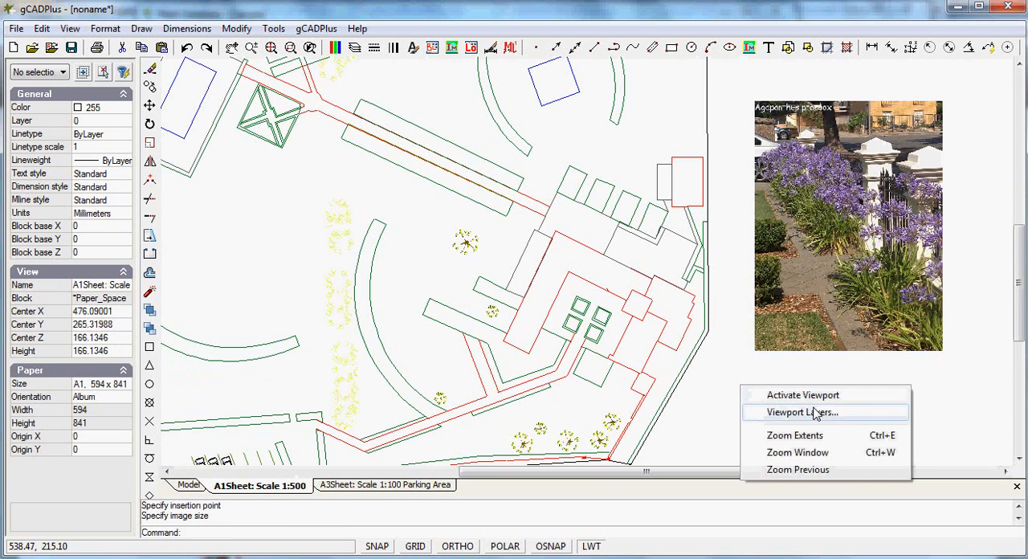
left_click(795, 436)
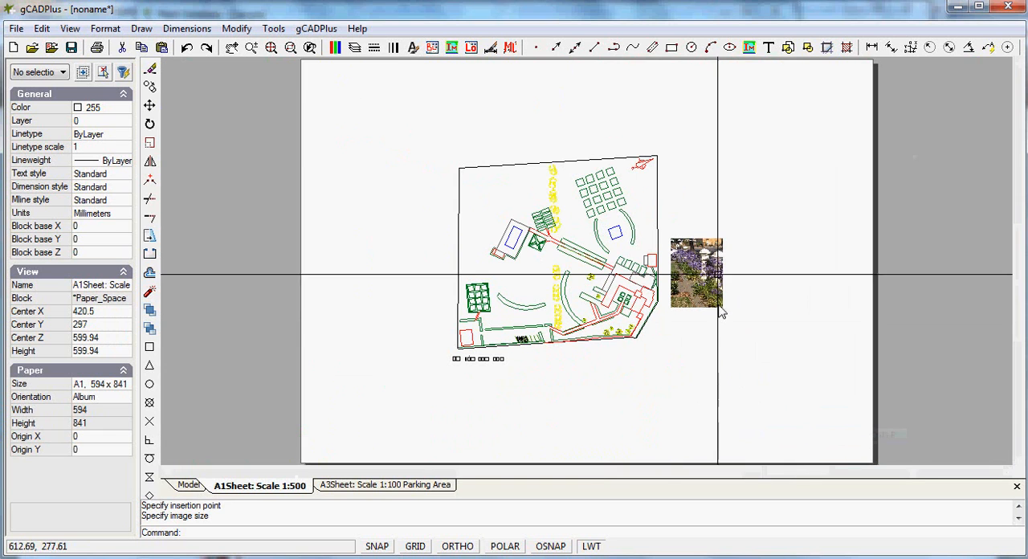